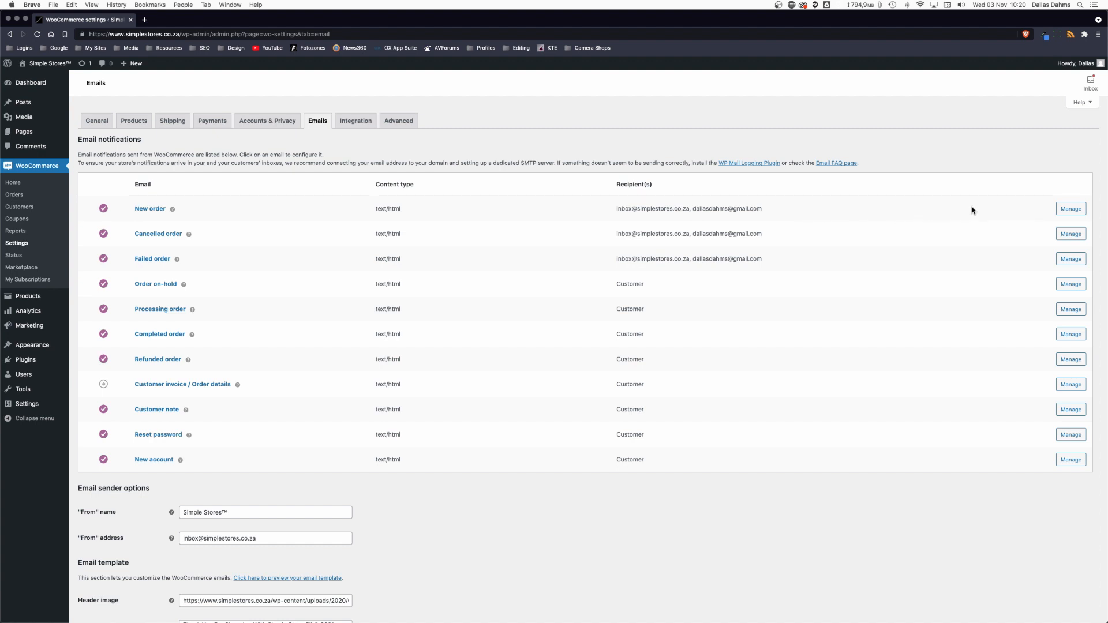
Review the New order notification's settings, return to the notifications list, and check the email sender options
{"action": "left_click", "coordinate": [1070, 210]}
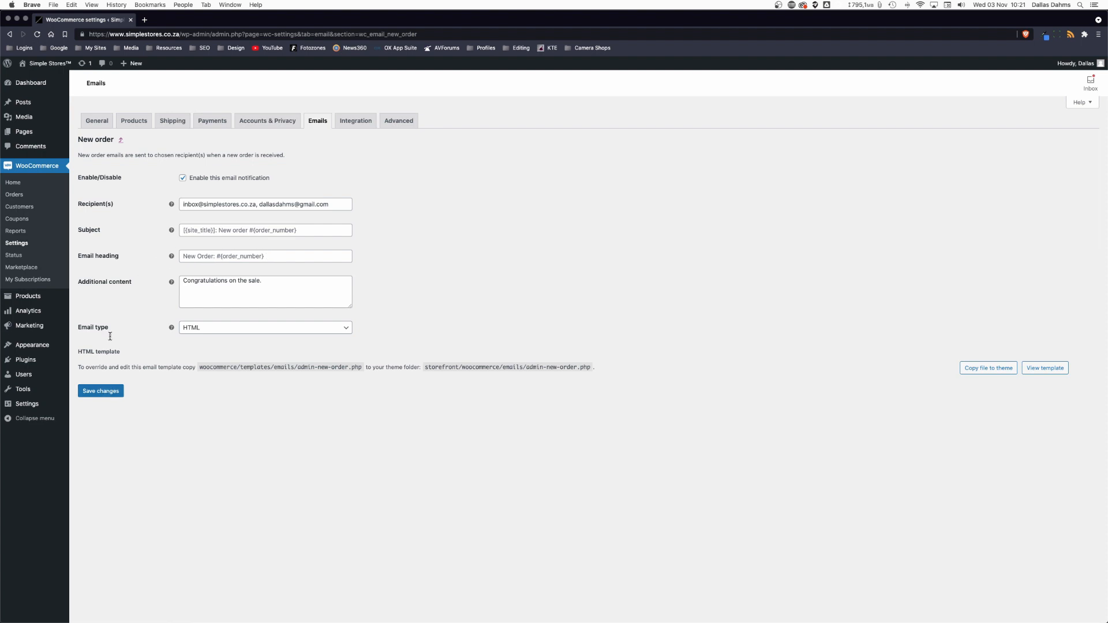
{"action": "left_click", "coordinate": [120, 142]}
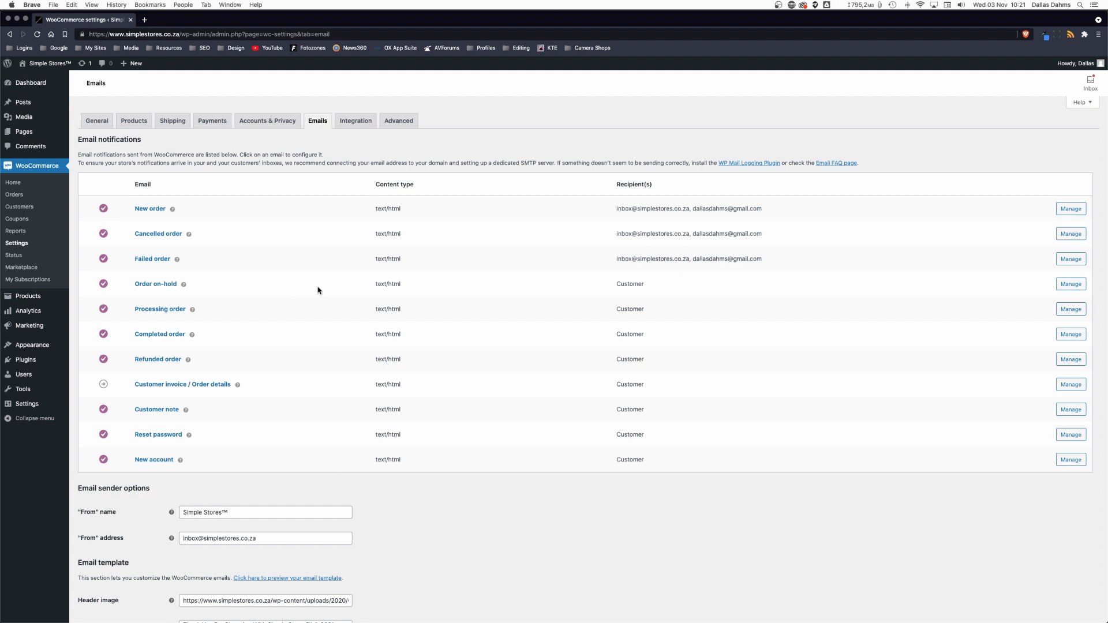
{"action": "scroll", "coordinate": [539, 474], "scroll_direction": "down", "scroll_amount": 5}
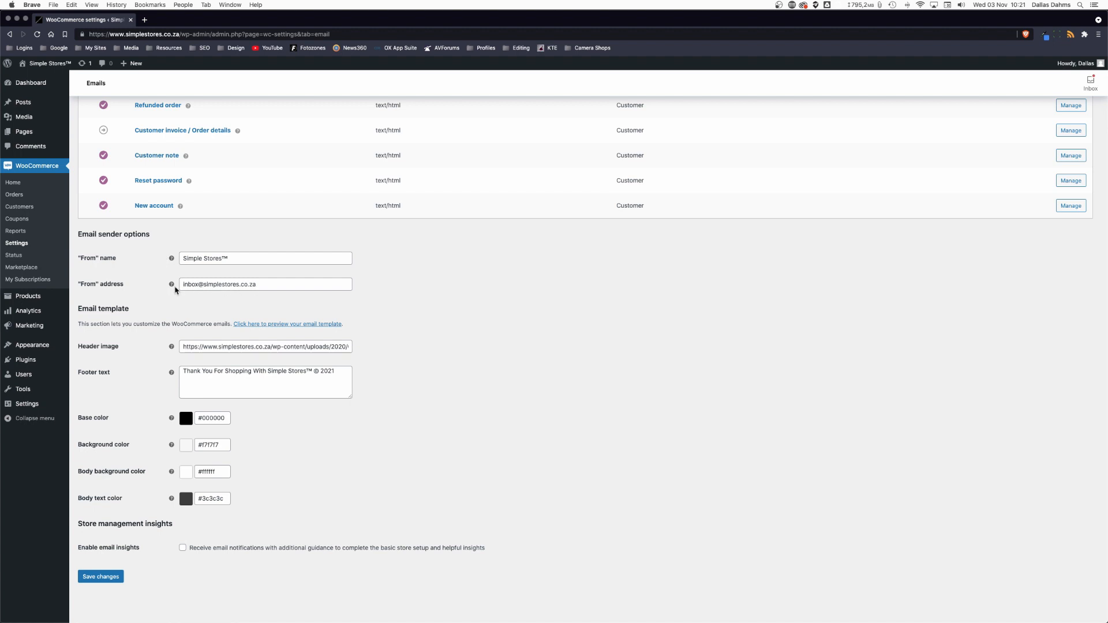
{"action": "mouse_move", "coordinate": [171, 284]}
Preview the email template and check the help text for its base color
{"action": "left_click", "coordinate": [297, 327]}
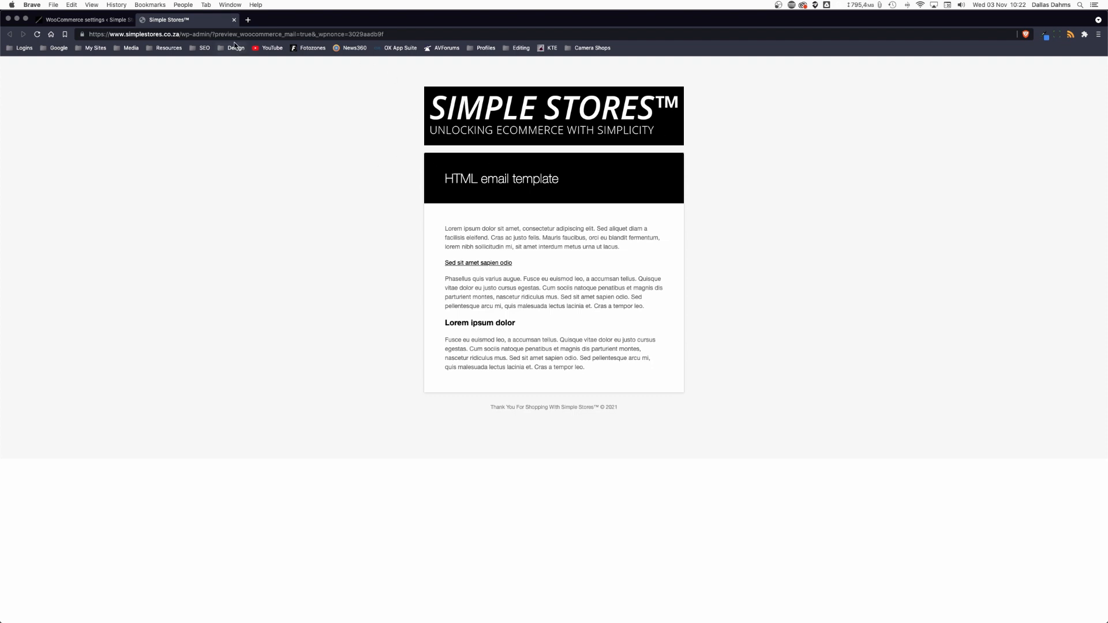
{"action": "left_click", "coordinate": [235, 20]}
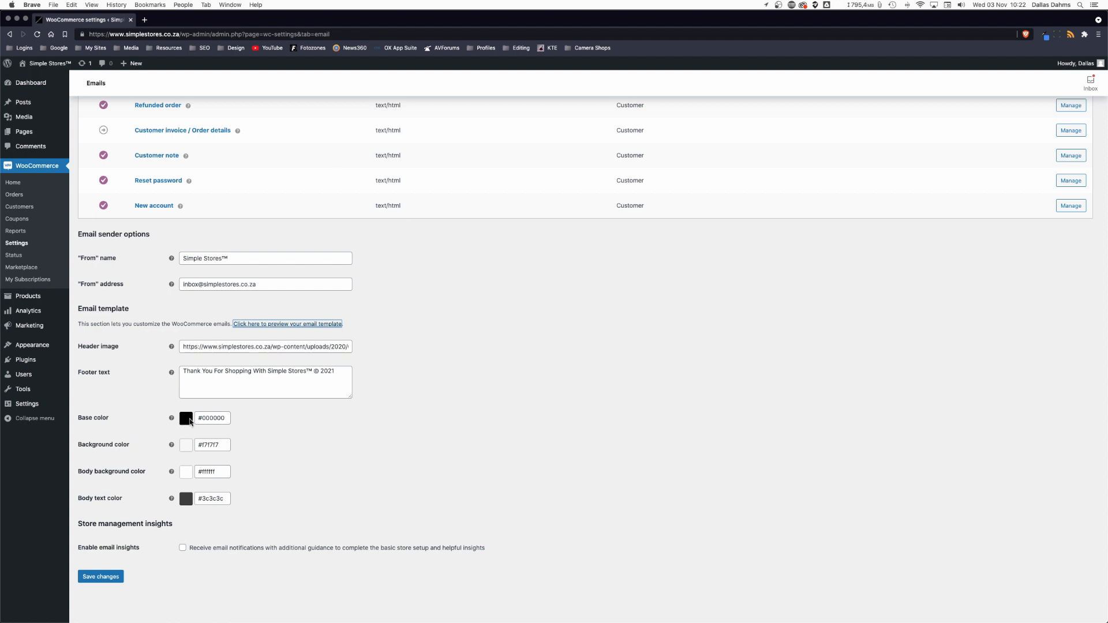
{"action": "mouse_move", "coordinate": [172, 419]}
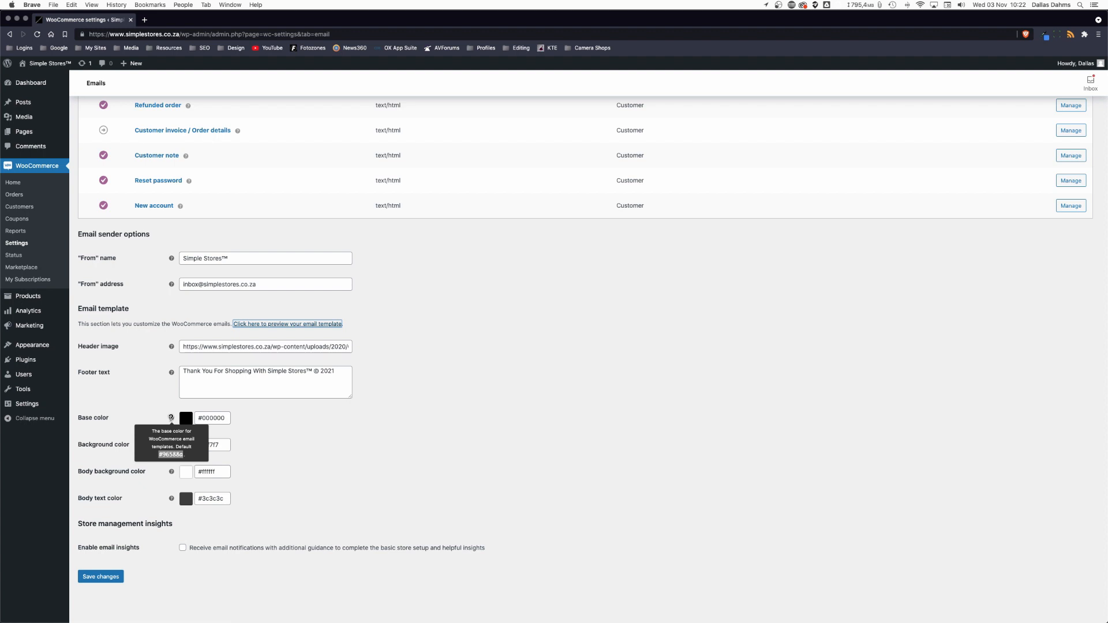
{"action": "left_click", "coordinate": [284, 325]}
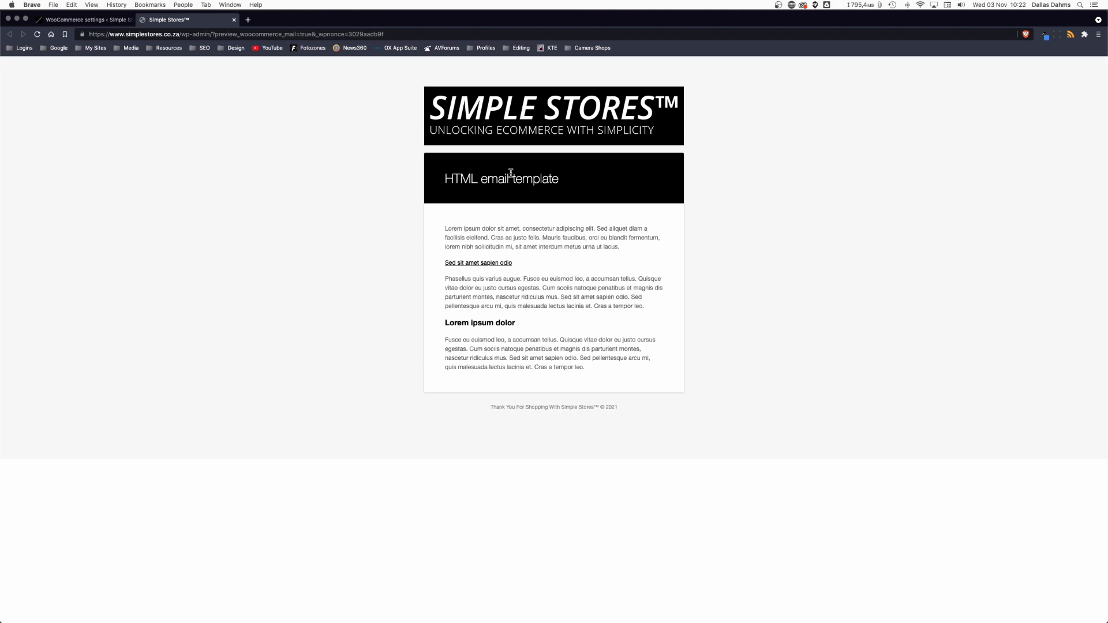
{"action": "left_click", "coordinate": [117, 23]}
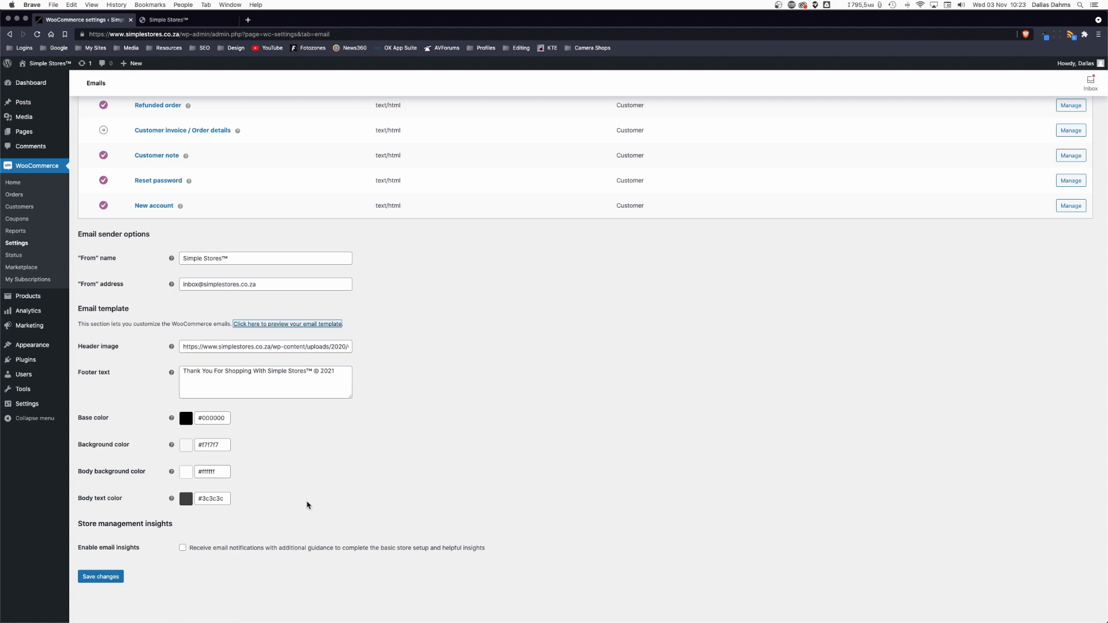
Open the Order on-hold notification's settings and review the additional content help and the email type choices
{"action": "scroll", "coordinate": [400, 406], "scroll_direction": "up", "scroll_amount": 1}
{"action": "scroll", "coordinate": [400, 406], "scroll_direction": "up", "scroll_amount": 5}
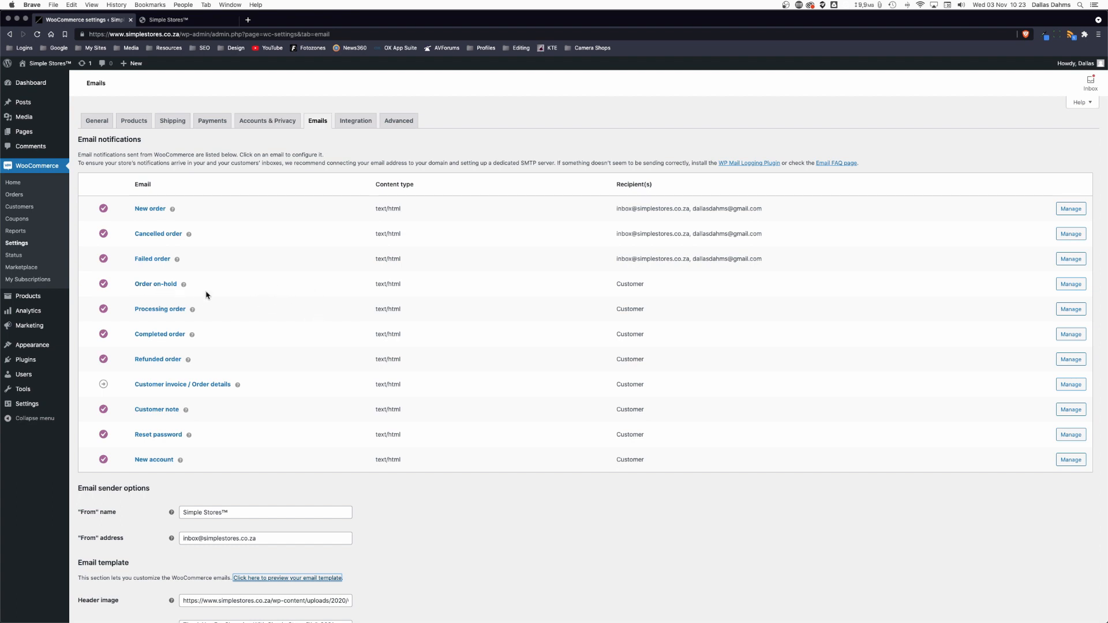
{"action": "left_click", "coordinate": [149, 285]}
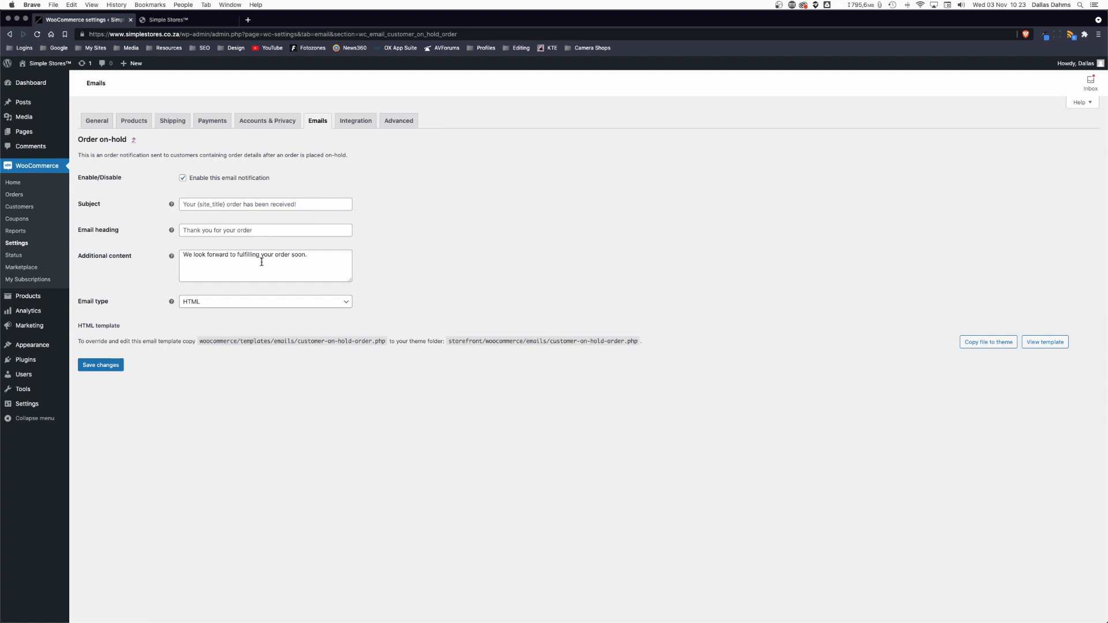
{"action": "mouse_move", "coordinate": [172, 256]}
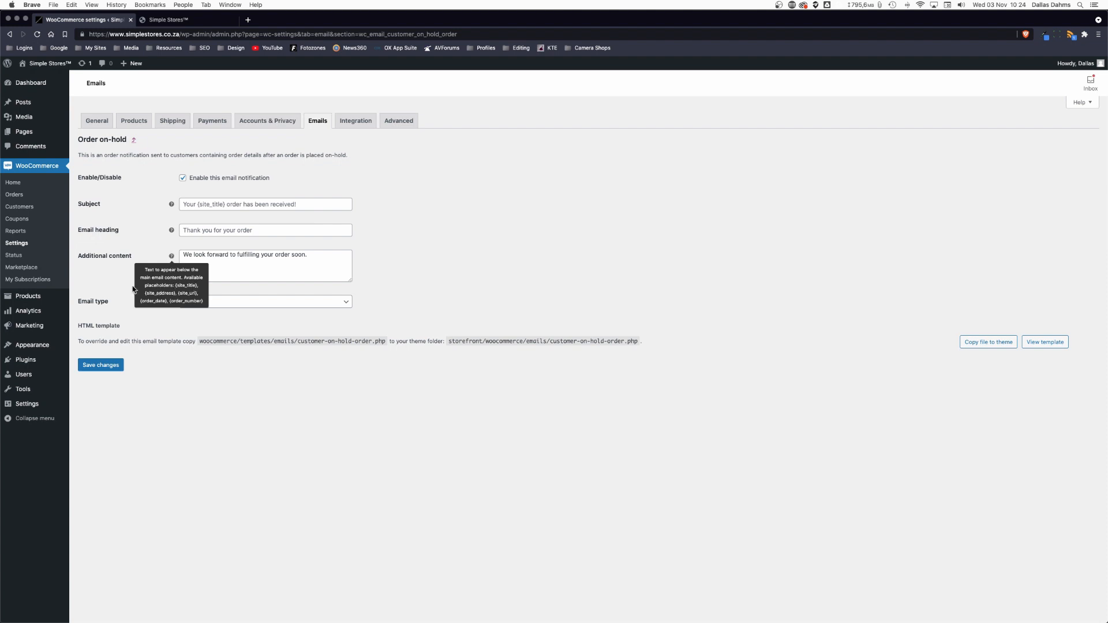
{"action": "left_click", "coordinate": [249, 308]}
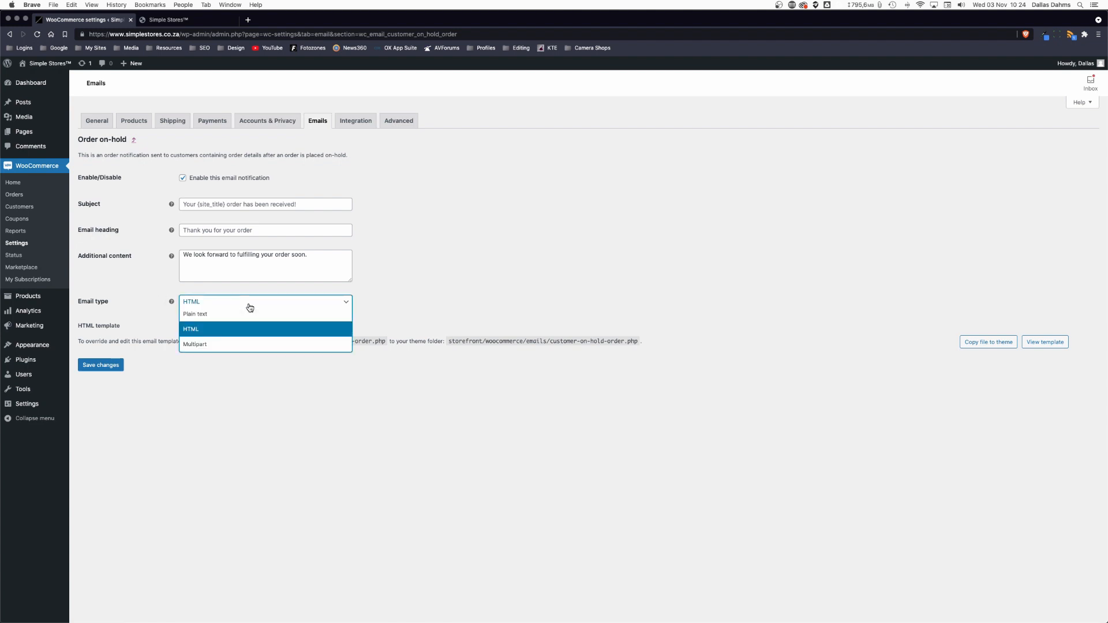
{"action": "left_click", "coordinate": [134, 287]}
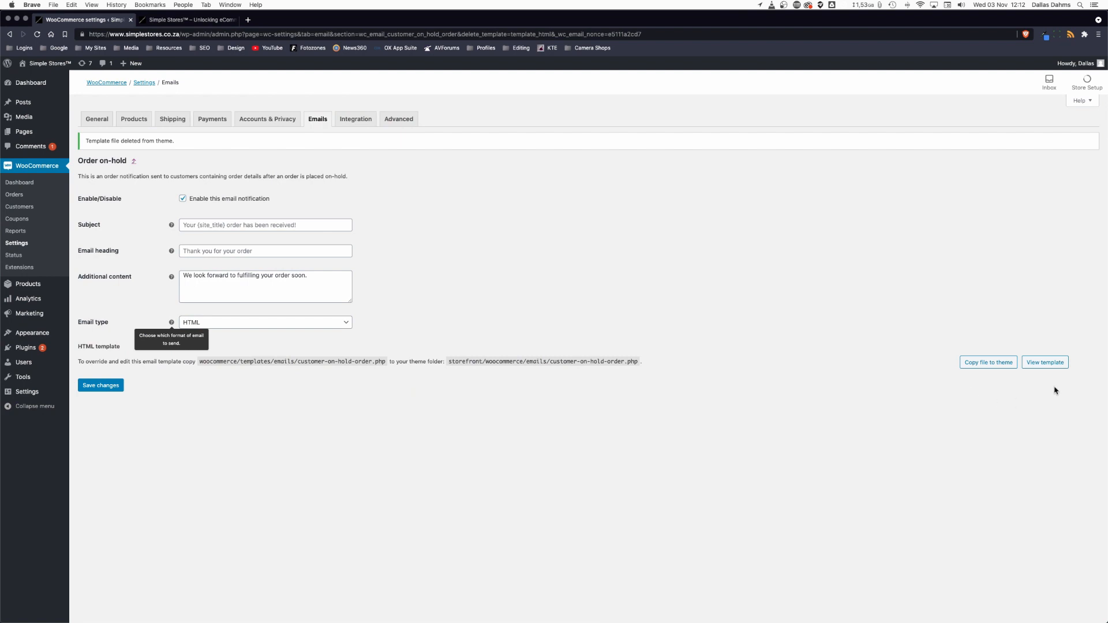
Look through the Order on-hold HTML template code and copy the template file to the theme
{"action": "left_click", "coordinate": [1046, 363]}
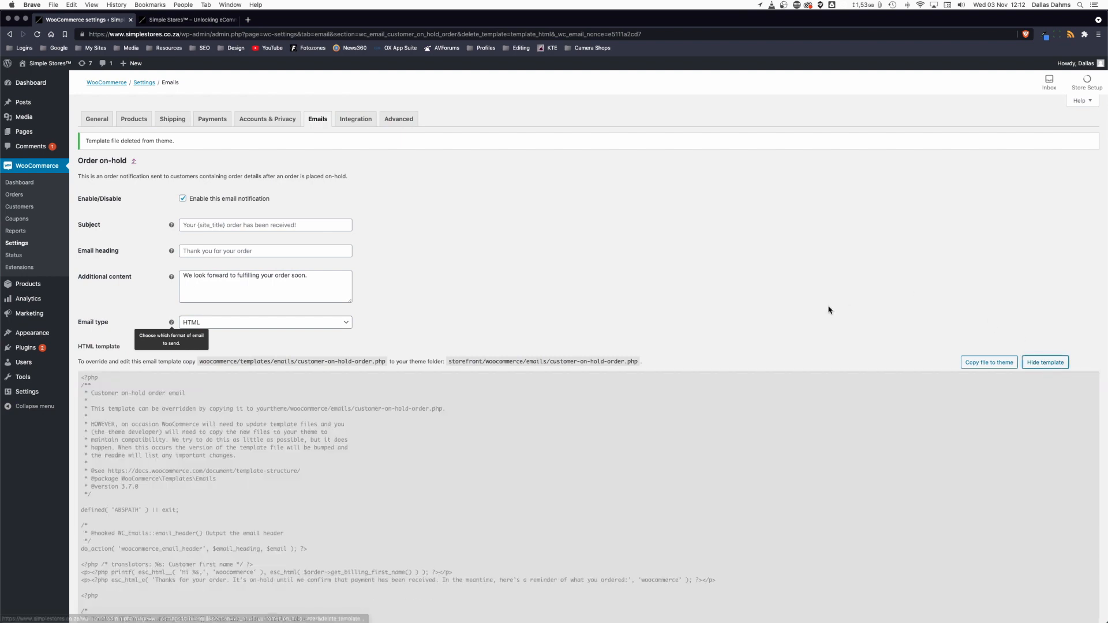
{"action": "scroll", "coordinate": [693, 288], "scroll_direction": "down", "scroll_amount": 5}
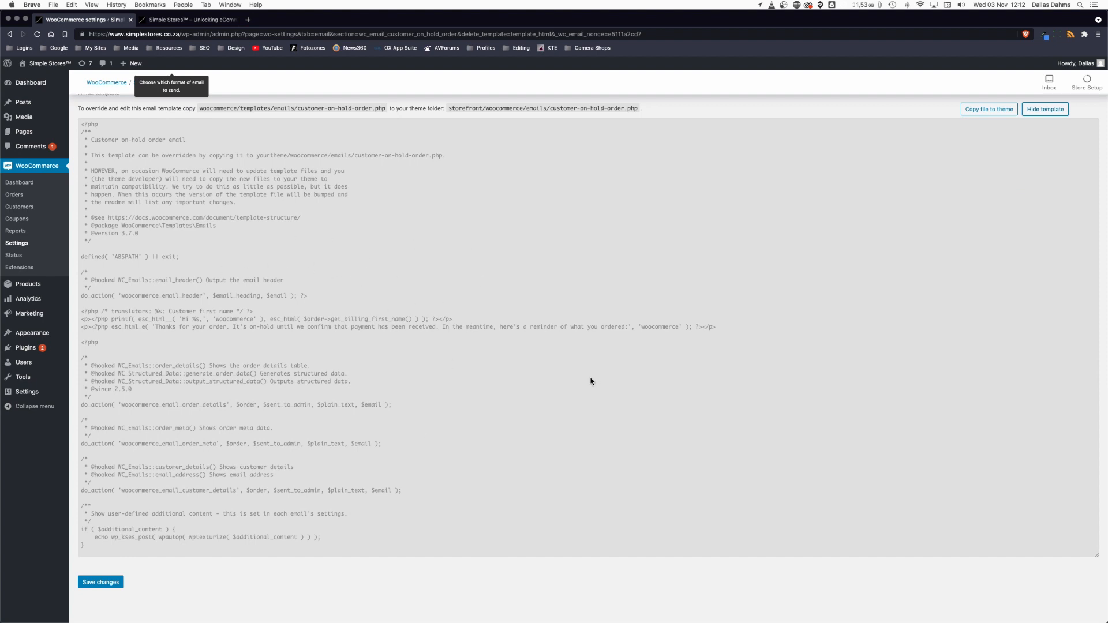
{"action": "scroll", "coordinate": [591, 323], "scroll_direction": "up", "scroll_amount": 3}
{"action": "scroll", "coordinate": [591, 358], "scroll_direction": "down", "scroll_amount": 2}
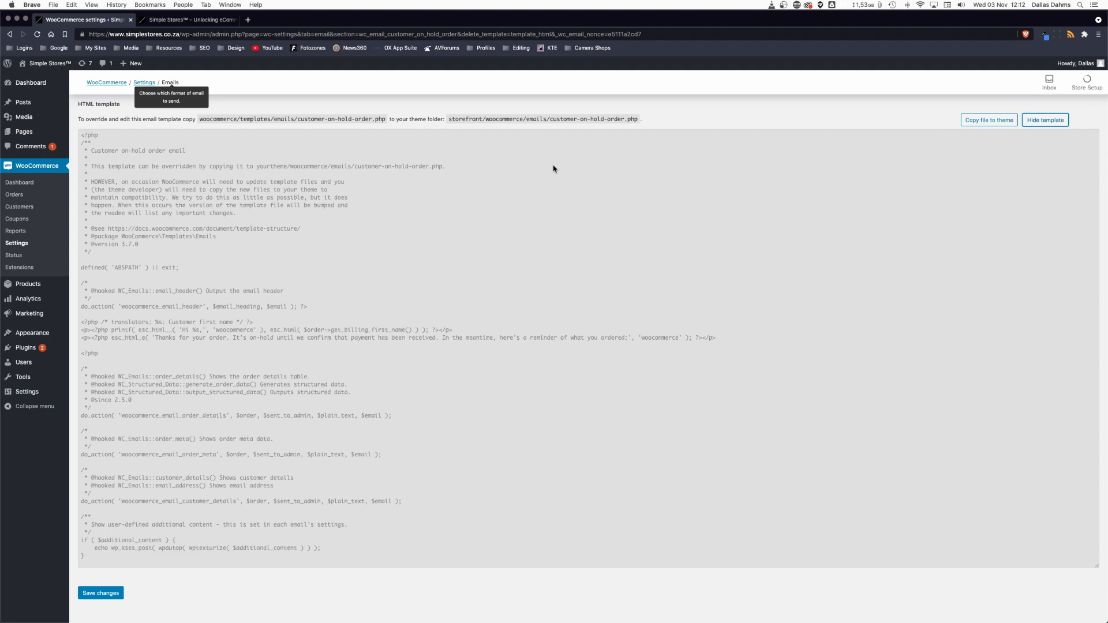
{"action": "scroll", "coordinate": [560, 170], "scroll_direction": "up", "scroll_amount": 3}
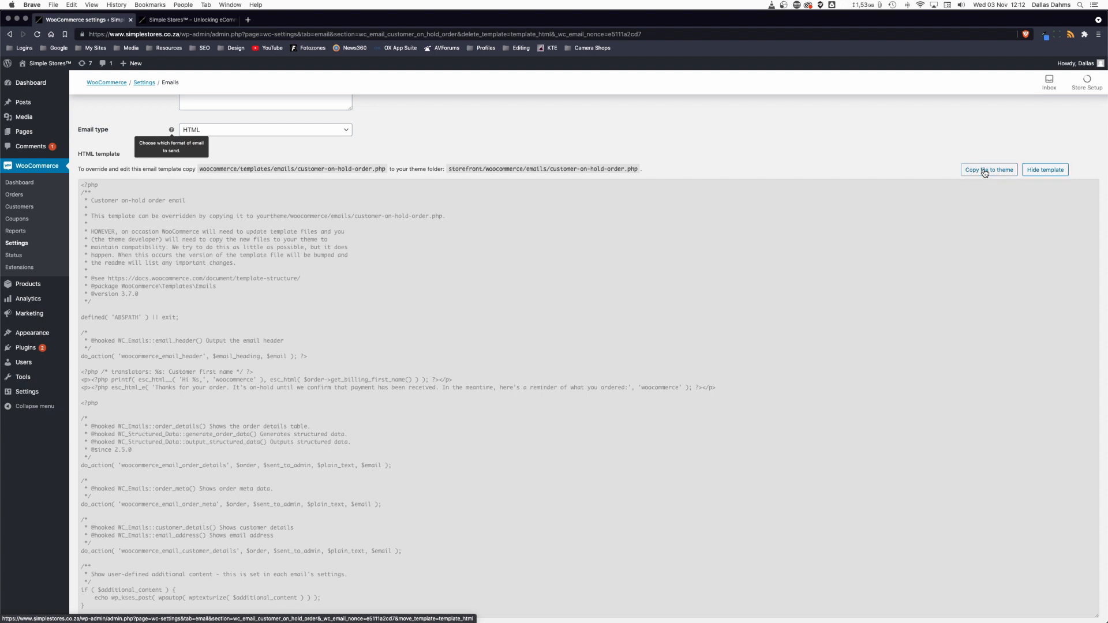
{"action": "left_click", "coordinate": [985, 171]}
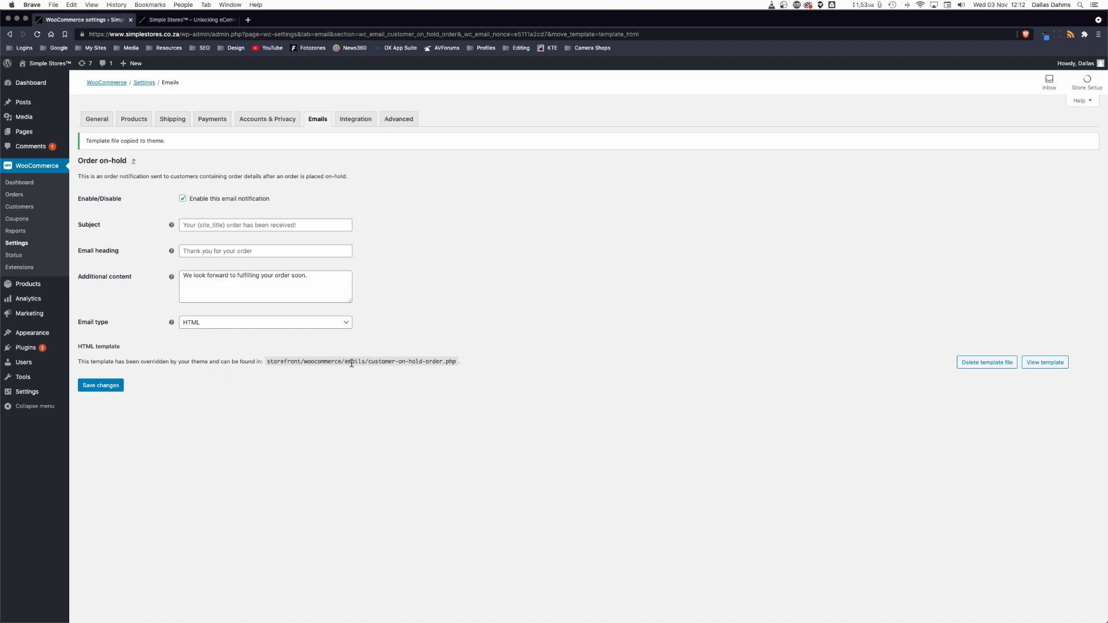
Display the editable code of the theme's customer-on-hold-order.php template
{"action": "left_click", "coordinate": [1040, 362]}
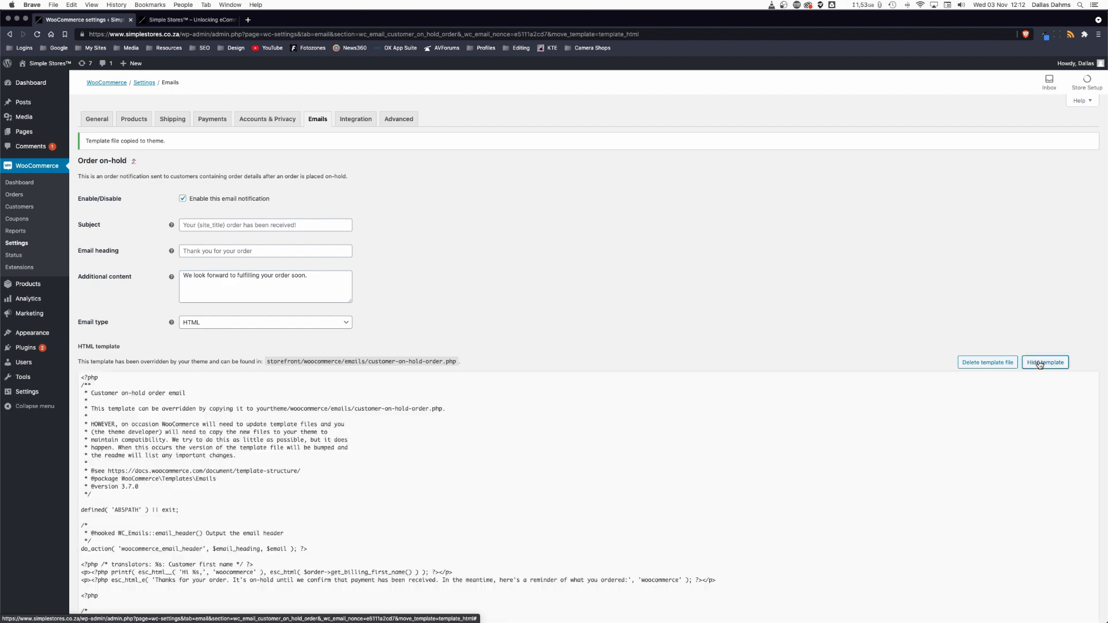
{"action": "scroll", "coordinate": [735, 329], "scroll_direction": "down", "scroll_amount": 5}
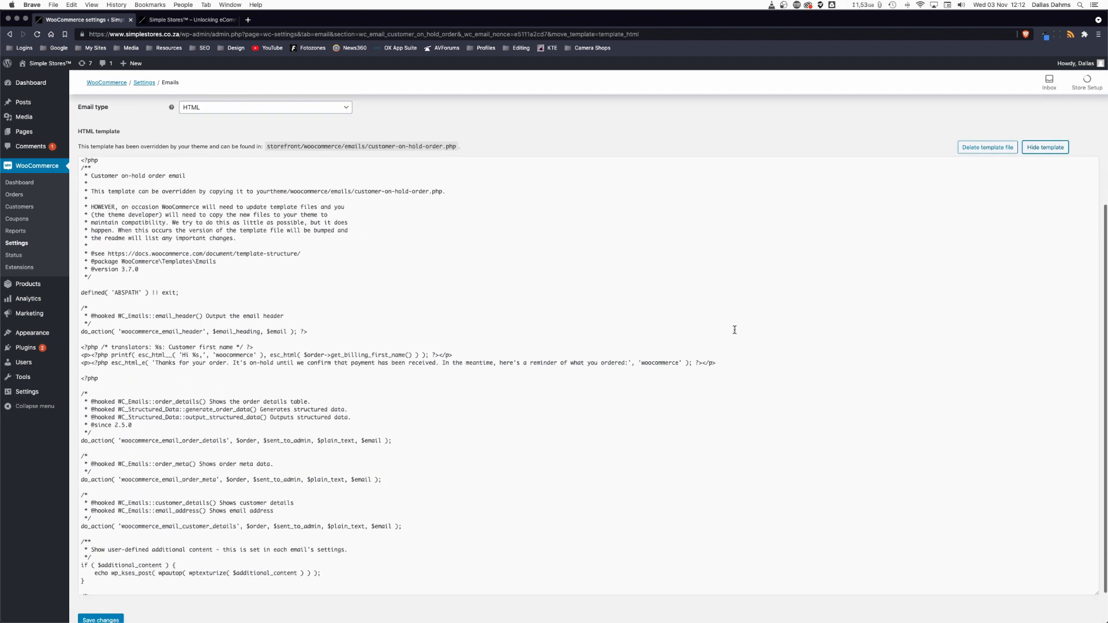
{"action": "scroll", "coordinate": [735, 330], "scroll_direction": "down", "scroll_amount": 2}
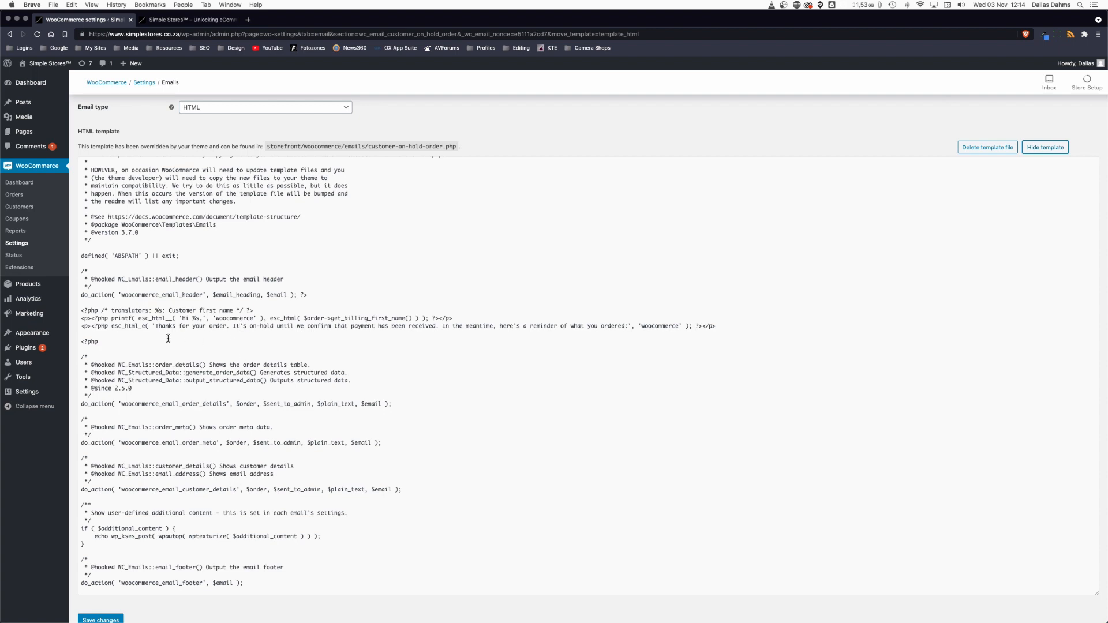
Replace the on-hold sentence with "We are just waiting for your payment and as soon as we get it we will send your order off to you"
{"action": "left_click", "coordinate": [234, 327]}
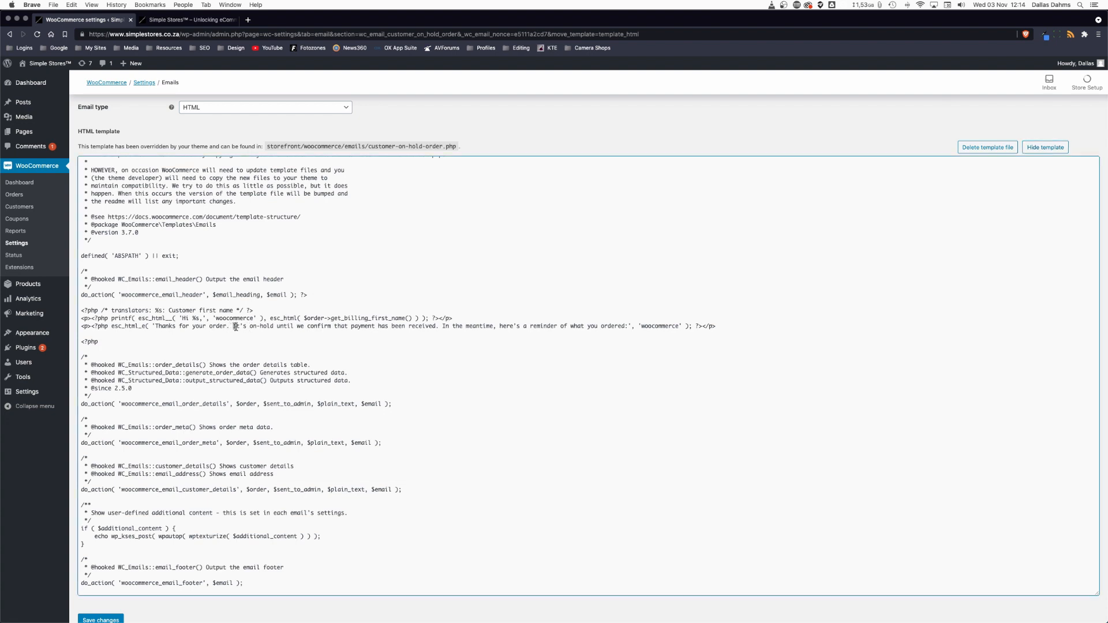
{"action": "left_click_drag", "start_coordinate": [245, 327], "coordinate": [436, 327]}
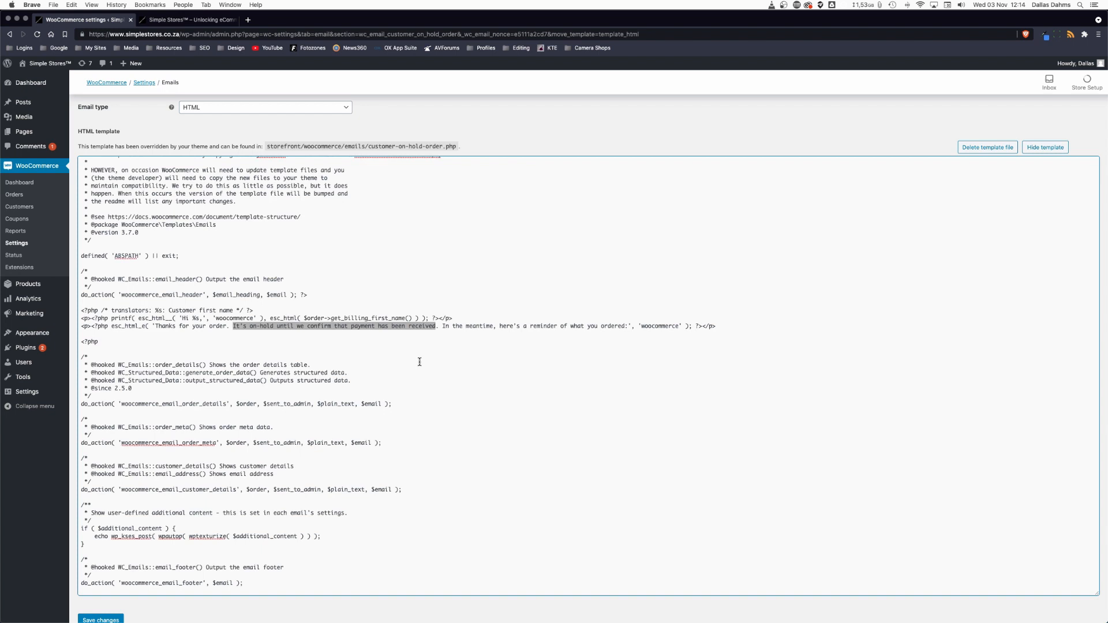
{"action": "type", "text": "We are just "}
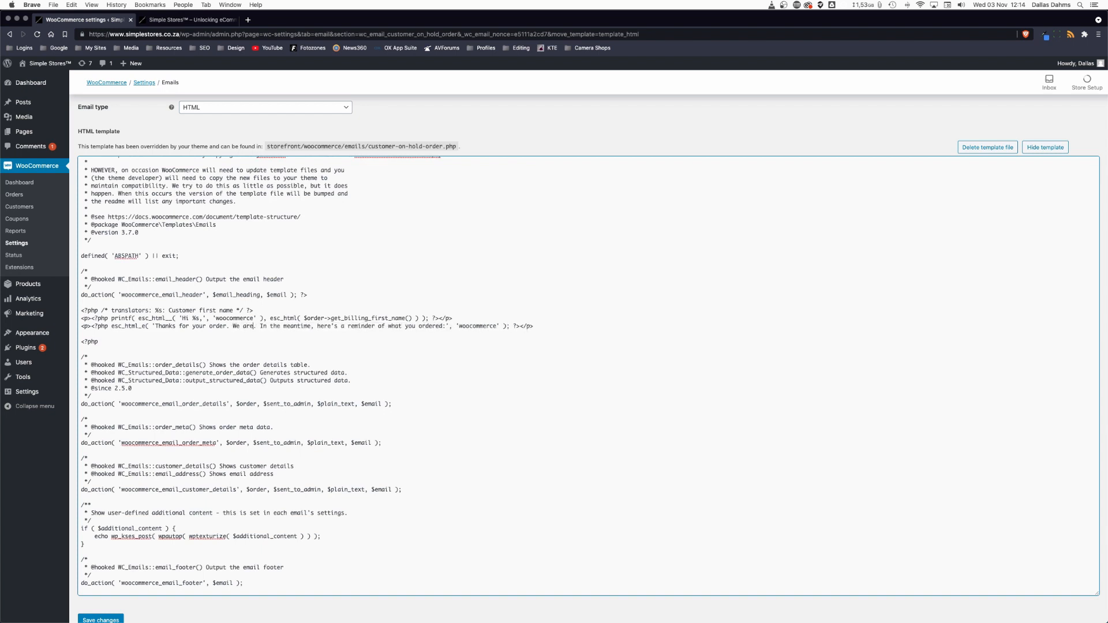
{"action": "type", "text": "waiting for y"}
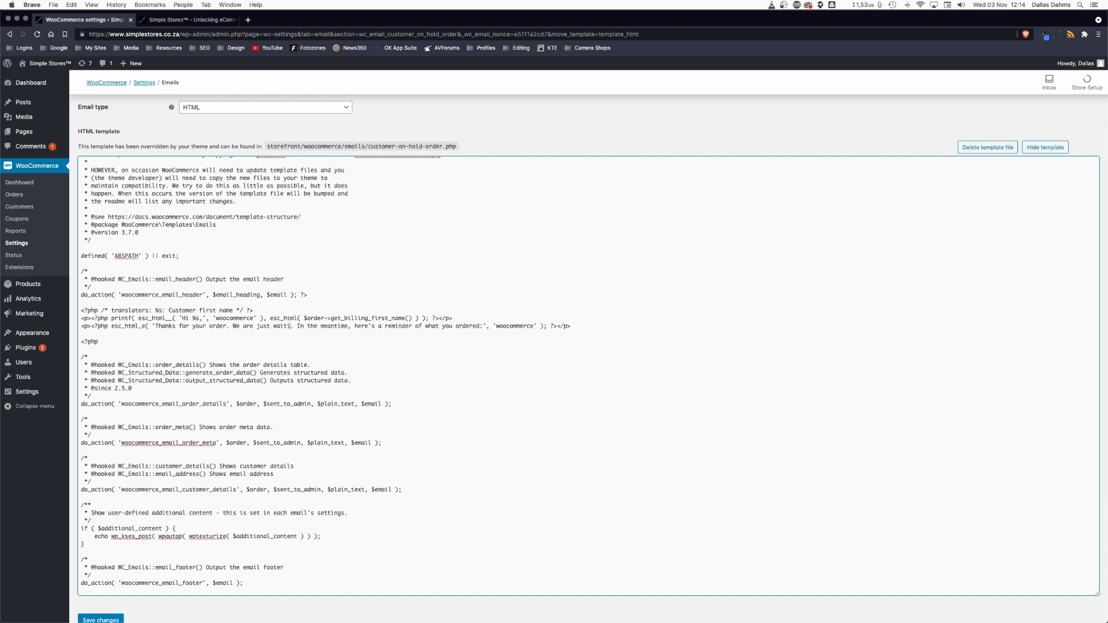
{"action": "type", "text": "our payment d"}
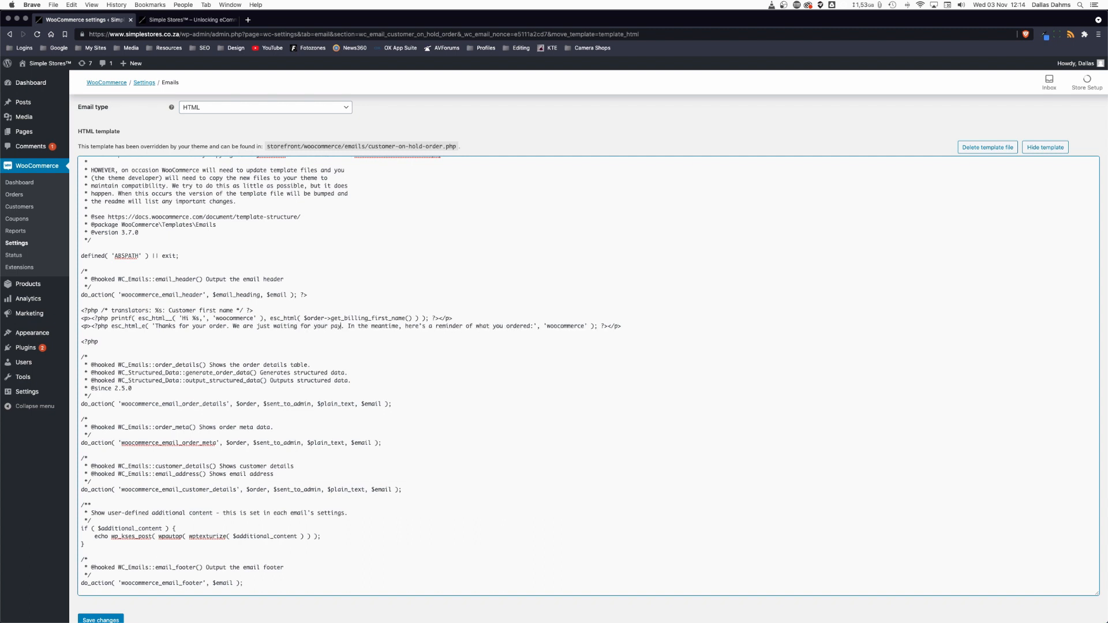
{"action": "type", "text": "nd as soon"}
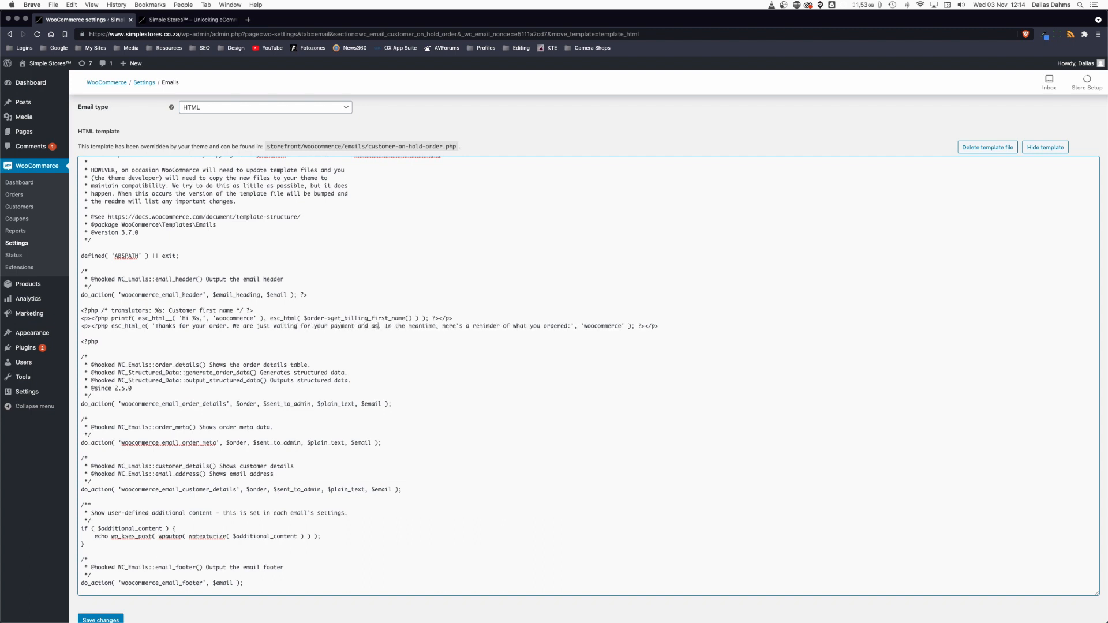
{"action": "type", "text": "e get it we "}
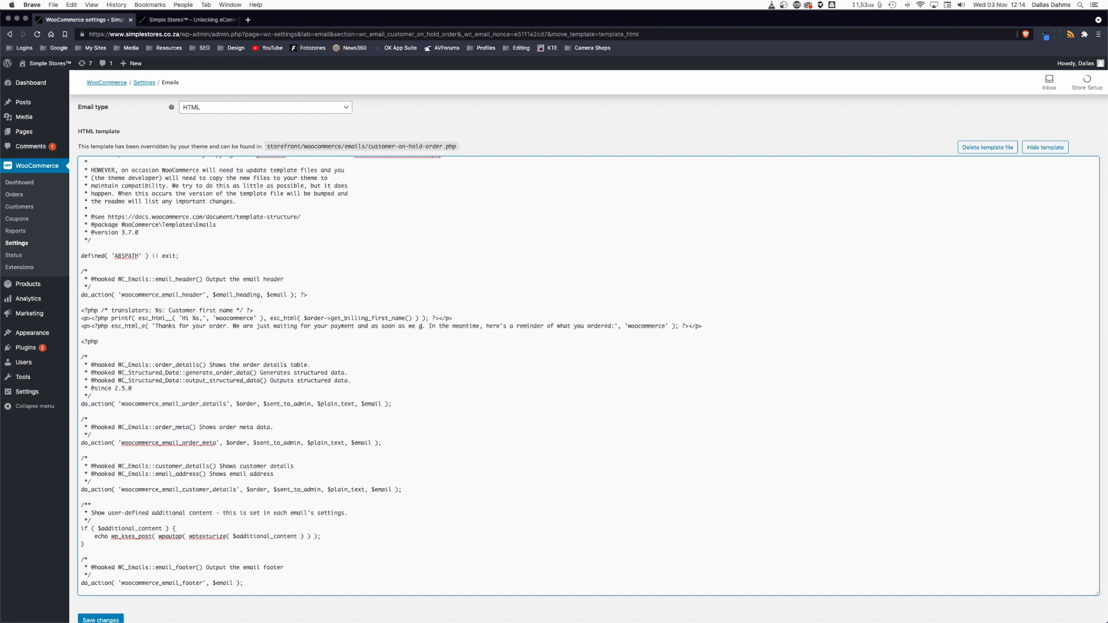
{"action": "type", "text": "will send i"}
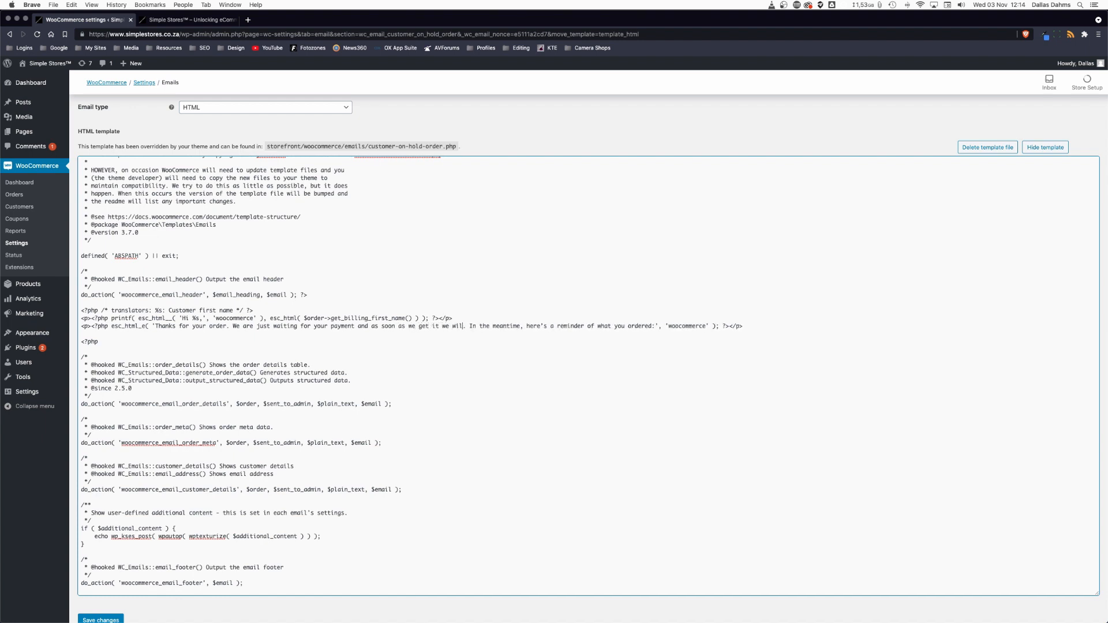
{"action": "type", "text": "t"}
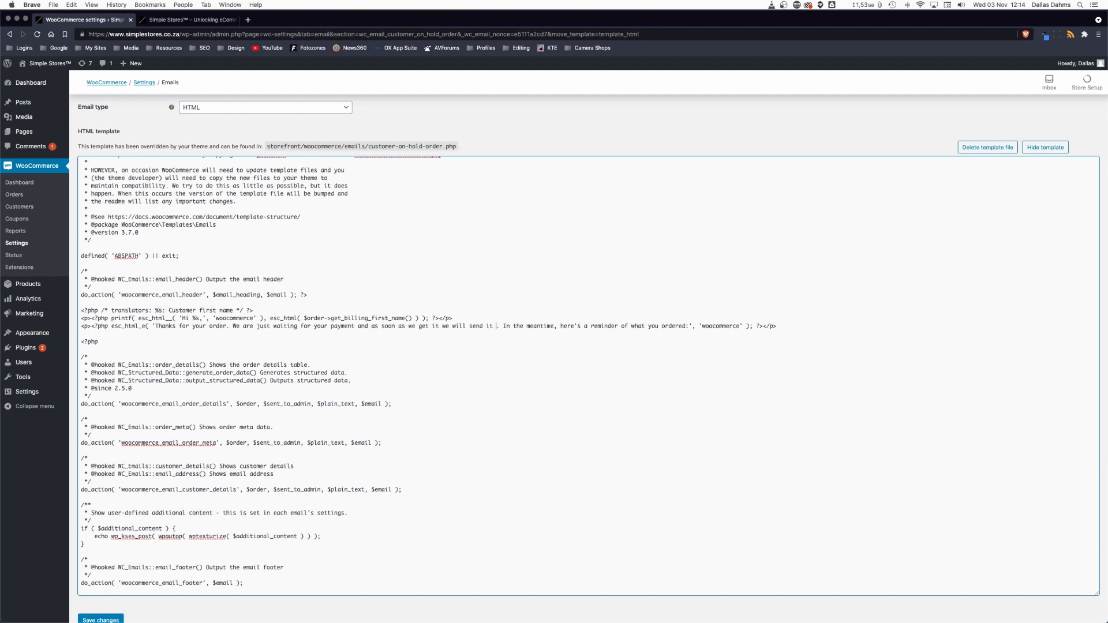
{"action": "key", "text": "BackSpace"}
{"action": "key", "text": "BackSpace"}
{"action": "key", "text": "BackSpace"}
{"action": "type", "text": "your orde"}
{"action": "type", "text": "r off to t"}
{"action": "type", "text": "o"}
{"action": "key", "text": "BackSpace"}
{"action": "key", "text": "BackSpace"}
{"action": "type", "text": "you"}
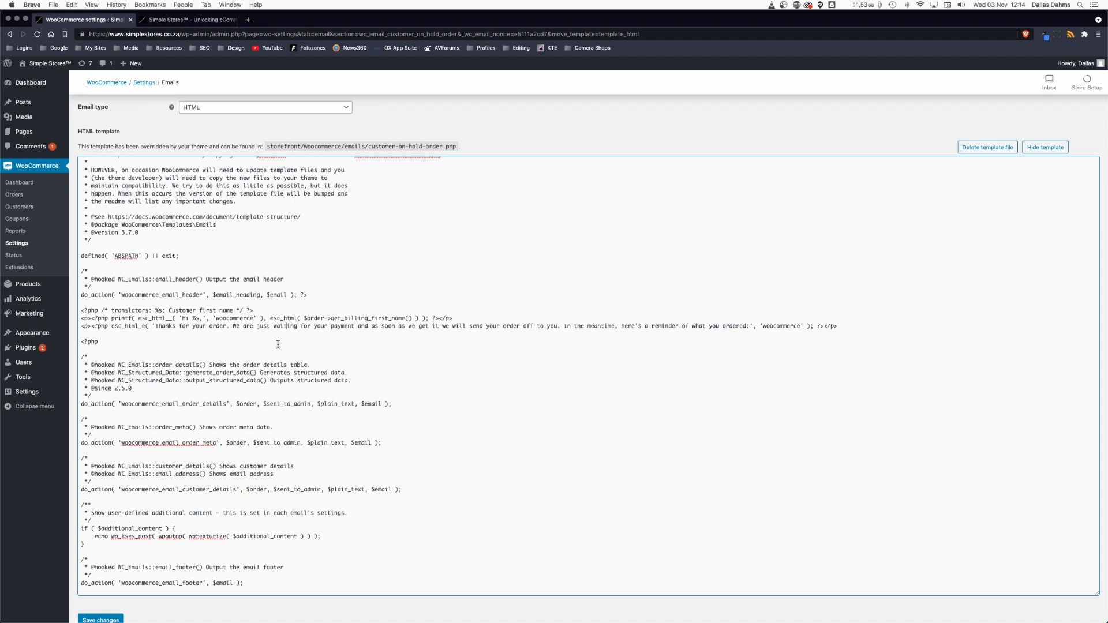
{"action": "type", "text": "'"}
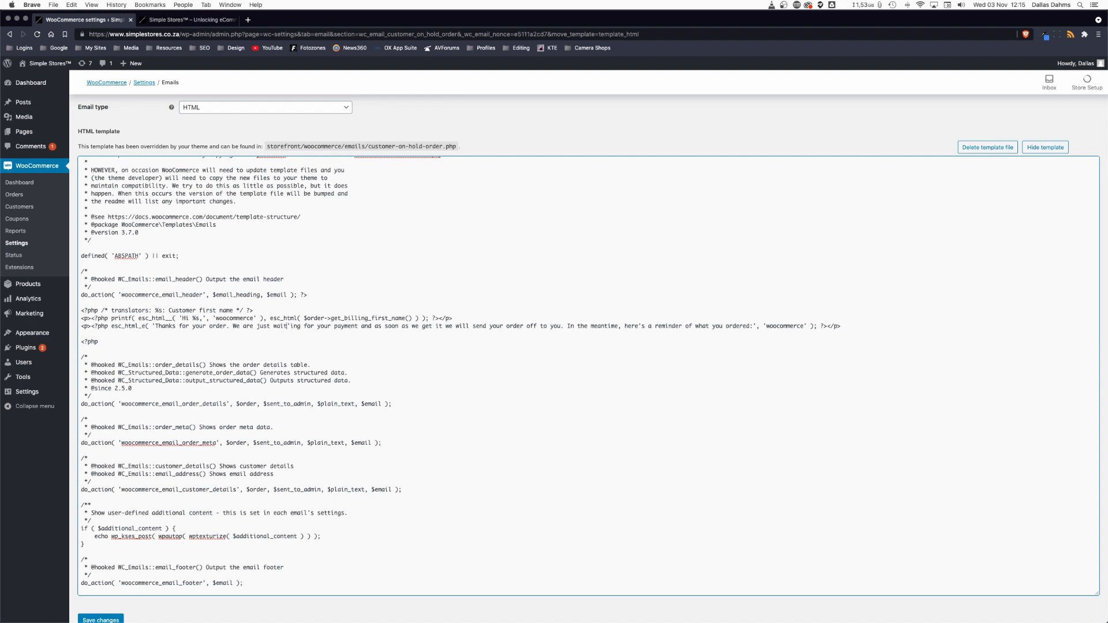
{"action": "type", "text": "\\"}
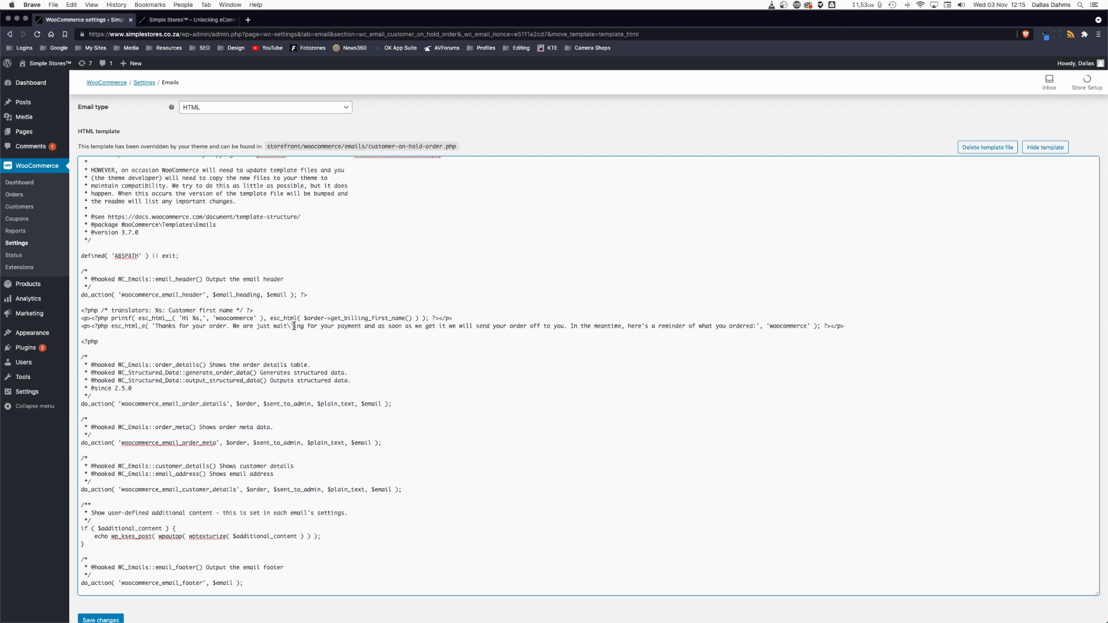
{"action": "key", "text": "BackSpace"}
{"action": "key", "text": "BackSpace"}
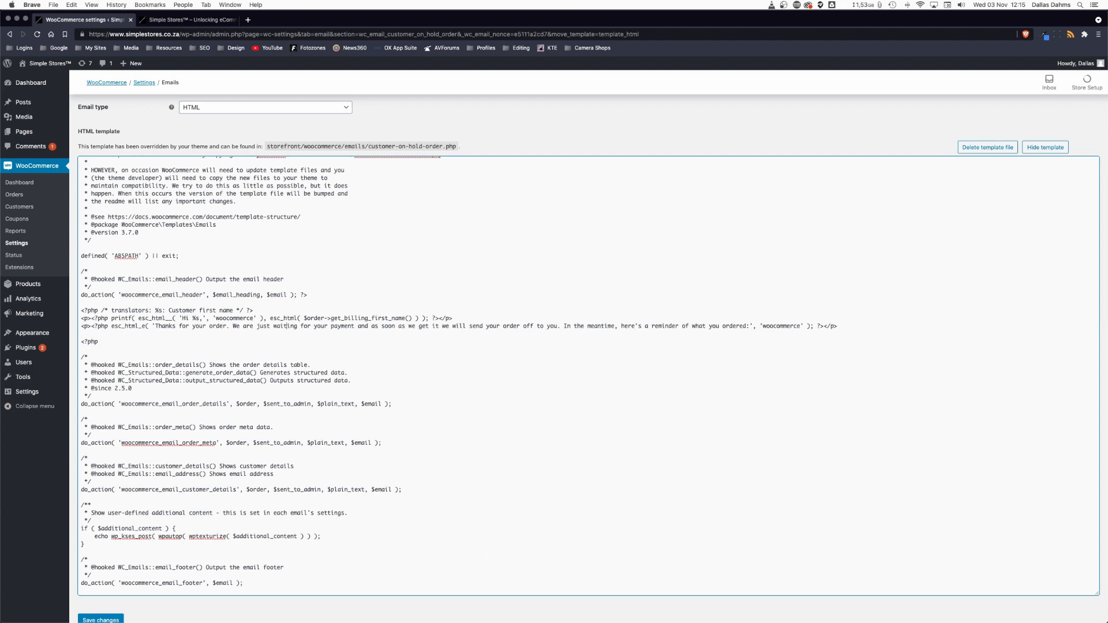
{"action": "scroll", "coordinate": [500, 388], "scroll_direction": "down", "scroll_amount": 2}
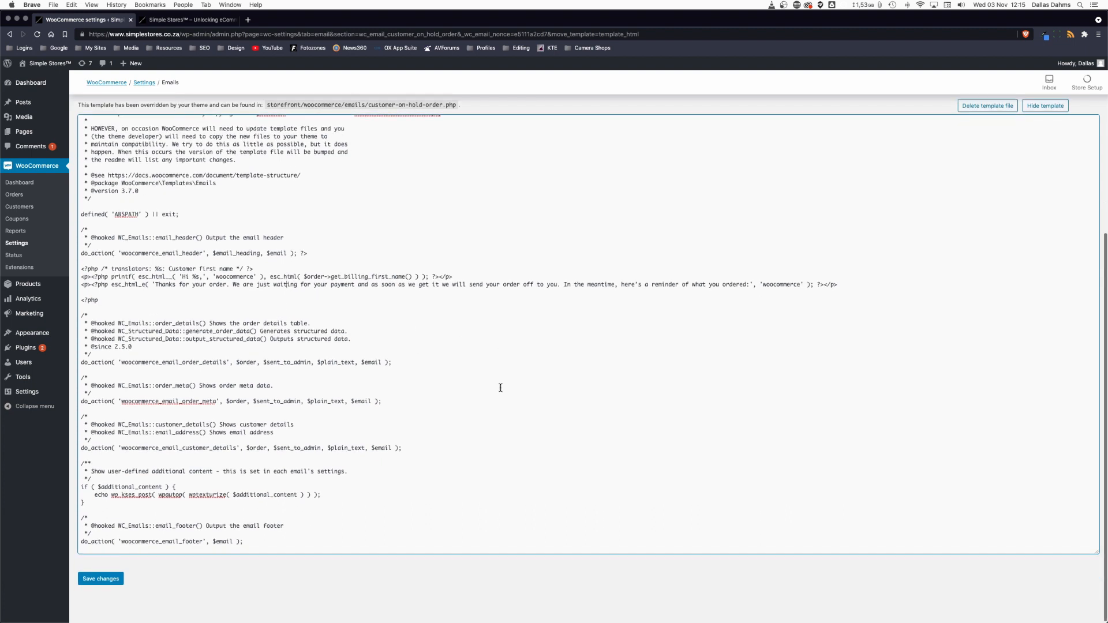
Save the edited Order on-hold template and return to the list of email notifications
{"action": "left_click", "coordinate": [112, 581]}
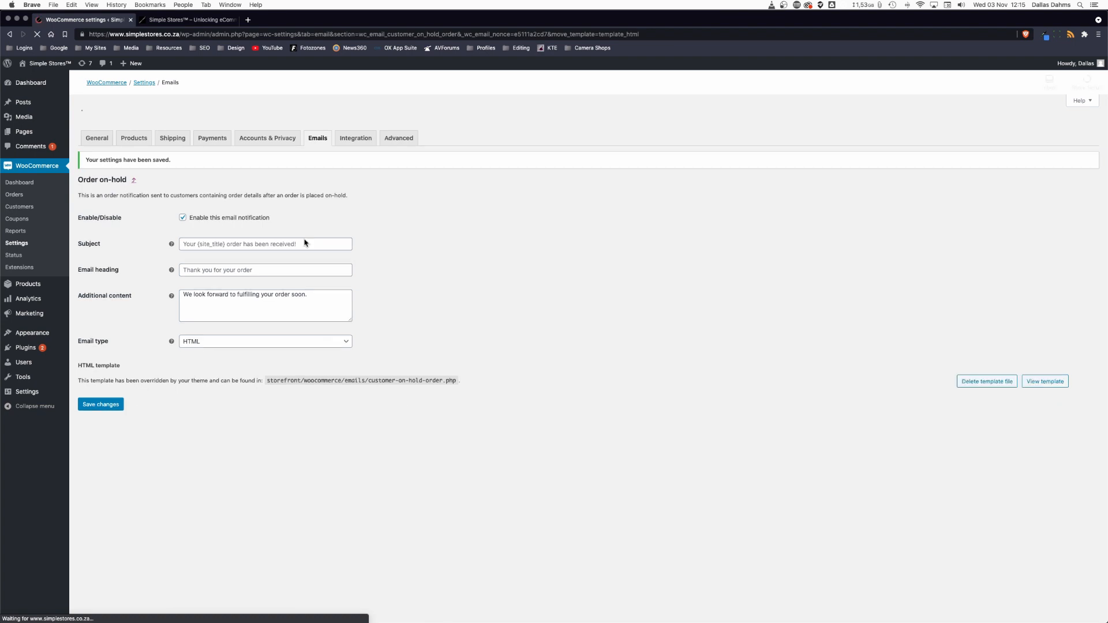
{"action": "left_click", "coordinate": [133, 161]}
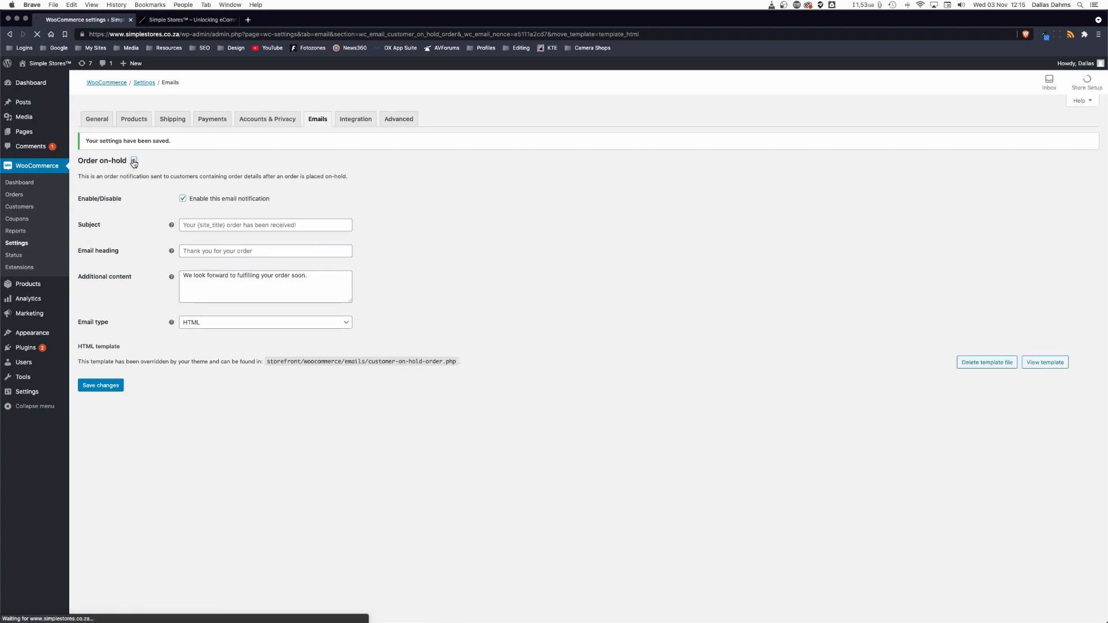
On the Simple Stores storefront, add the Polo, the Long Sleeve Tee and the Belt to the cart
{"action": "left_click", "coordinate": [218, 21]}
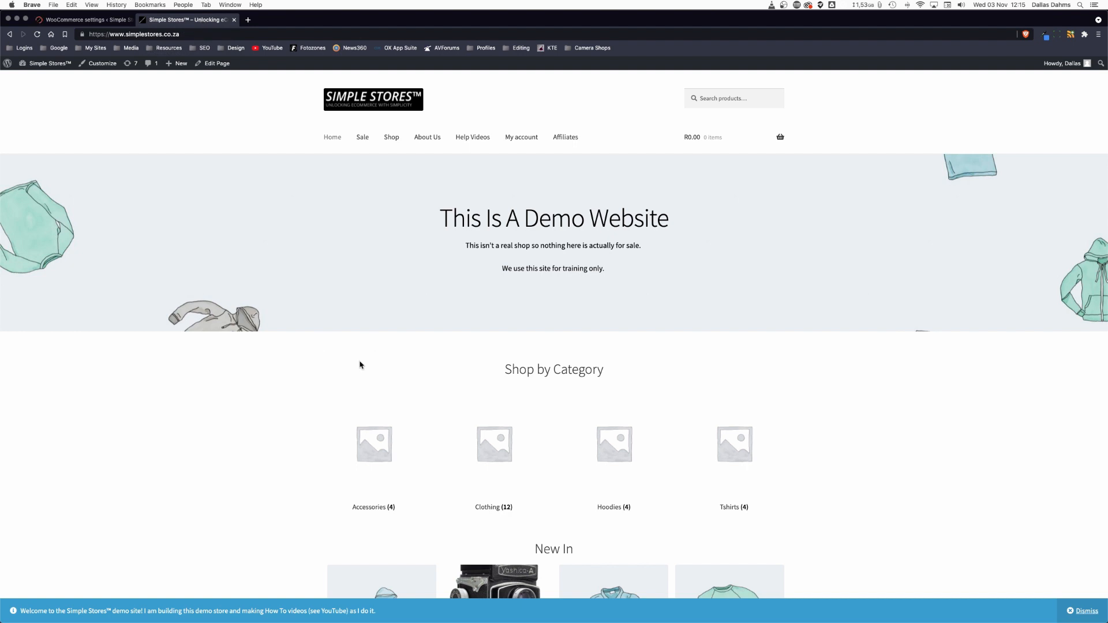
{"action": "scroll", "coordinate": [252, 413], "scroll_direction": "down", "scroll_amount": 1}
{"action": "scroll", "coordinate": [253, 413], "scroll_direction": "down", "scroll_amount": 5}
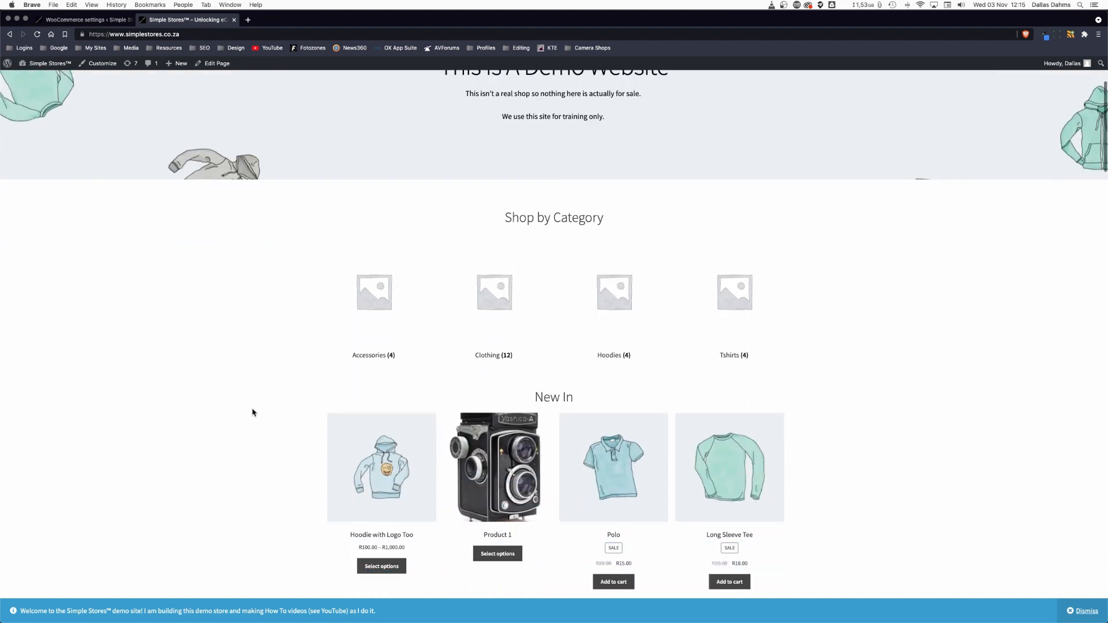
{"action": "left_click", "coordinate": [613, 436]}
{"action": "left_click", "coordinate": [728, 435]}
{"action": "scroll", "coordinate": [728, 435], "scroll_direction": "down", "scroll_amount": 3}
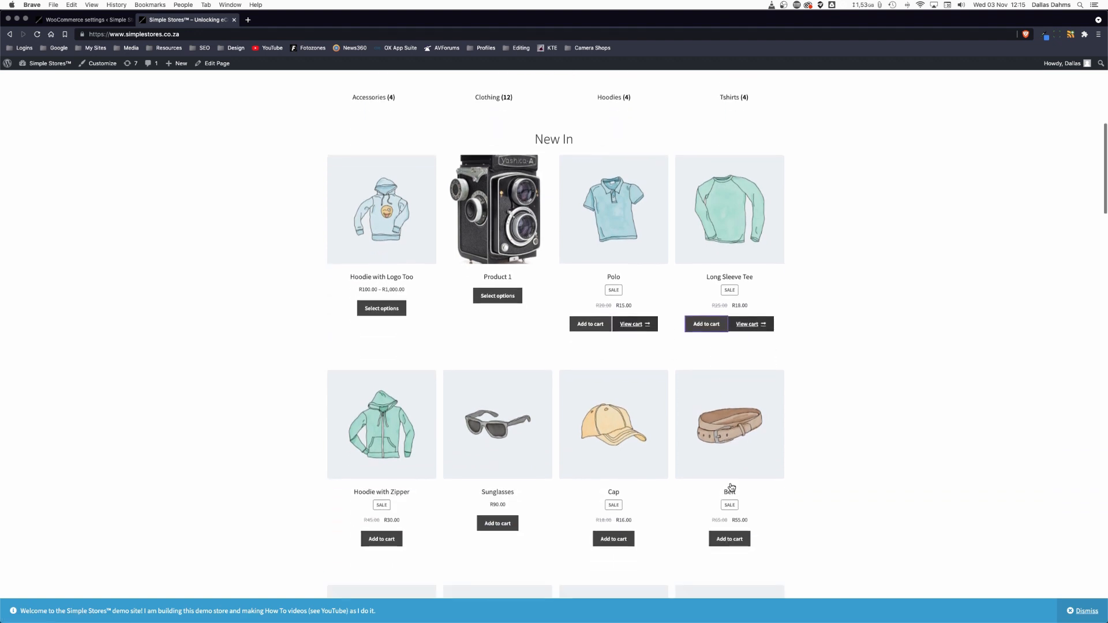
{"action": "left_click", "coordinate": [729, 541]}
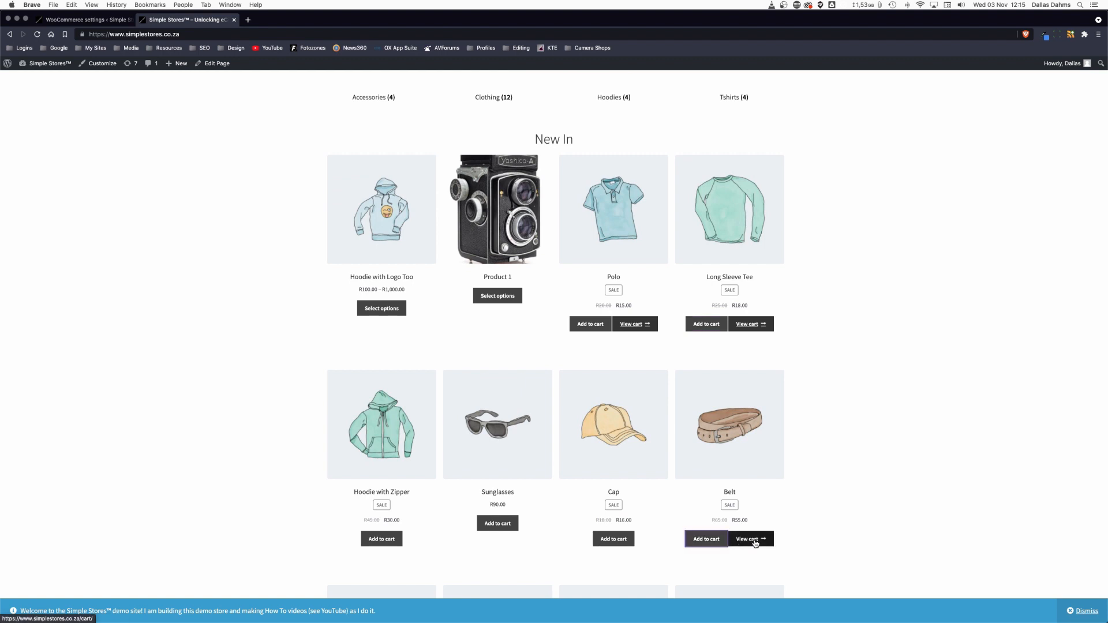
Open the cart with the added products and proceed to checkout
{"action": "left_click", "coordinate": [750, 540]}
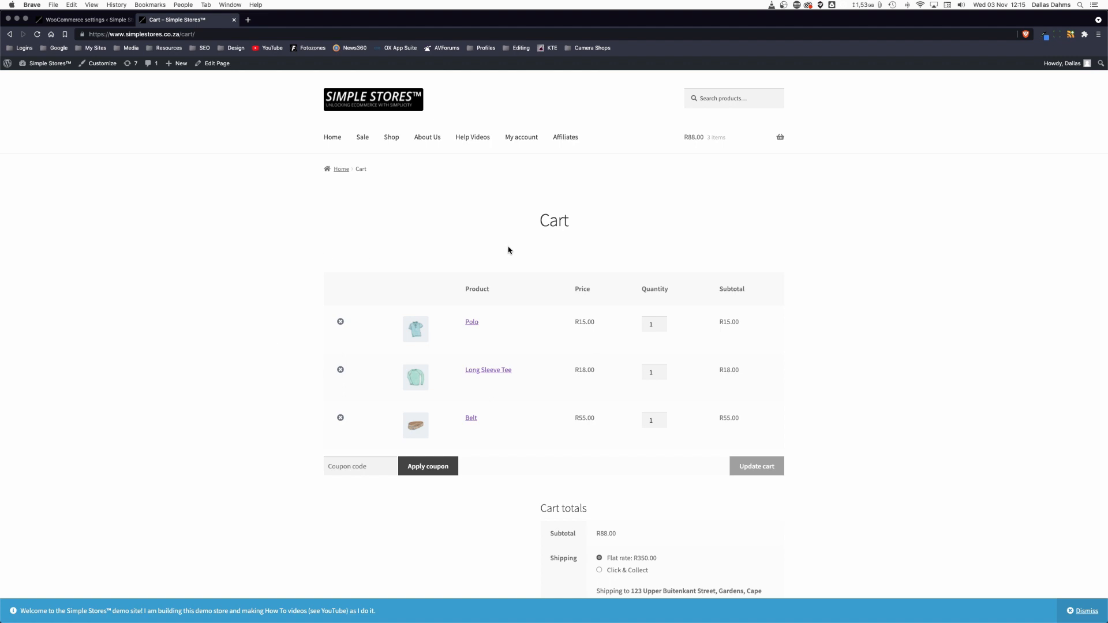
{"action": "scroll", "coordinate": [687, 490], "scroll_direction": "down", "scroll_amount": 5}
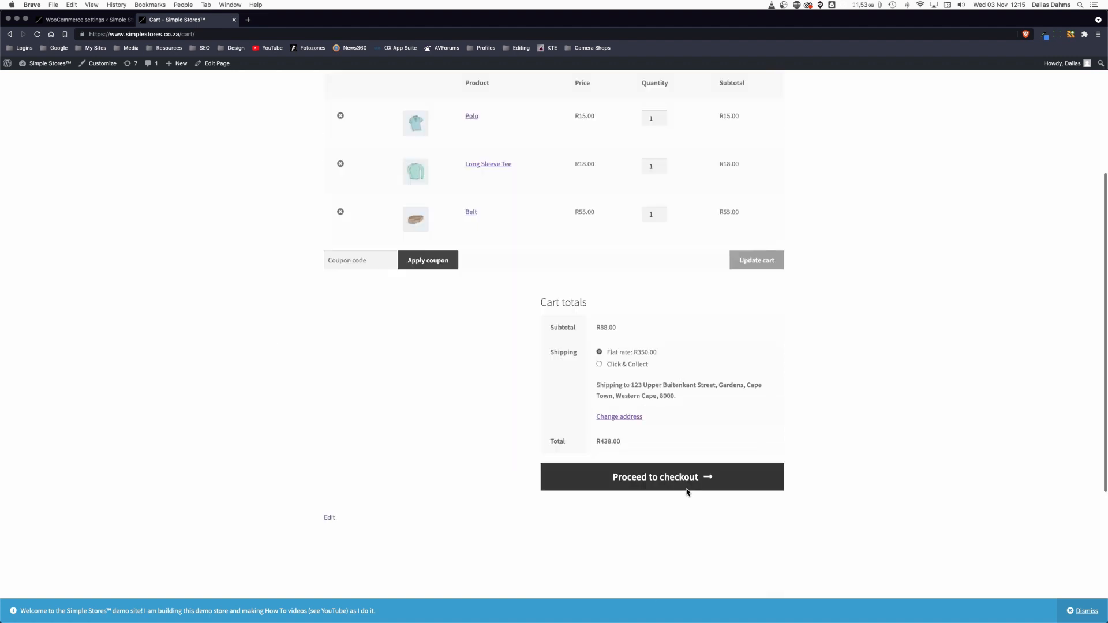
{"action": "left_click", "coordinate": [642, 403]}
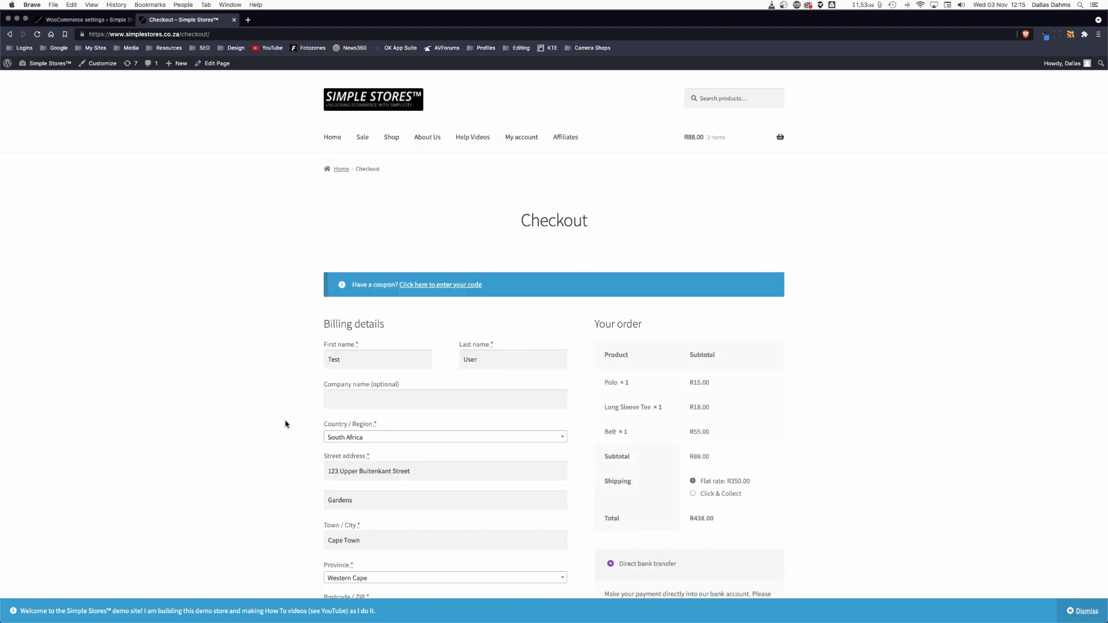
Replace the billing email address with the test customer's email and place the order by direct bank transfer
{"action": "scroll", "coordinate": [286, 424], "scroll_direction": "down", "scroll_amount": 5}
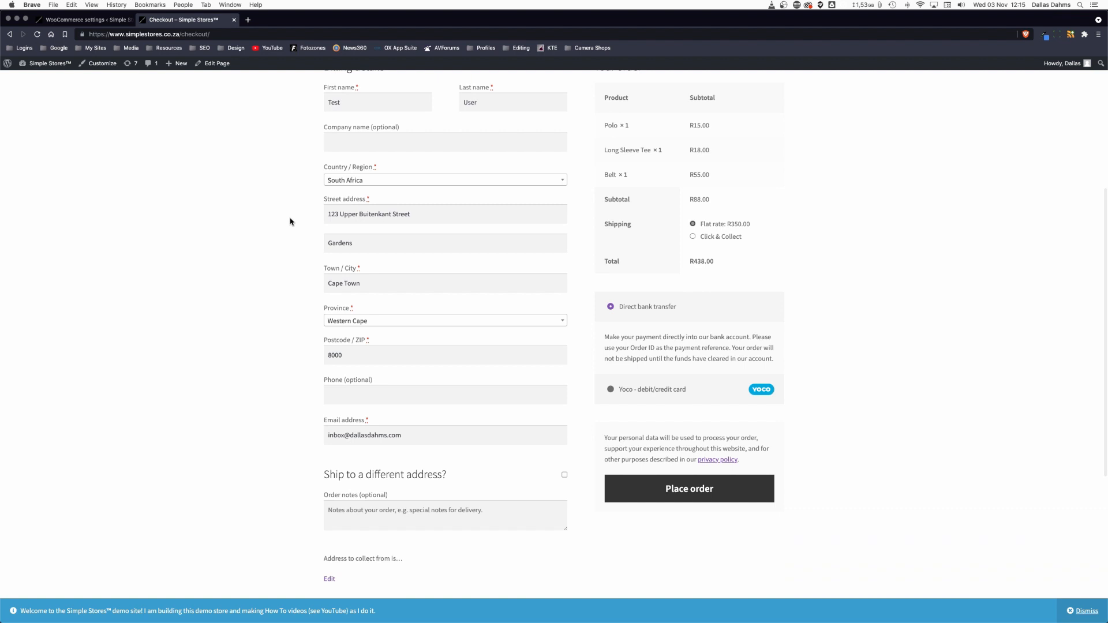
{"action": "scroll", "coordinate": [213, 359], "scroll_direction": "down", "scroll_amount": 2}
{"action": "scroll", "coordinate": [213, 359], "scroll_direction": "down", "scroll_amount": 3}
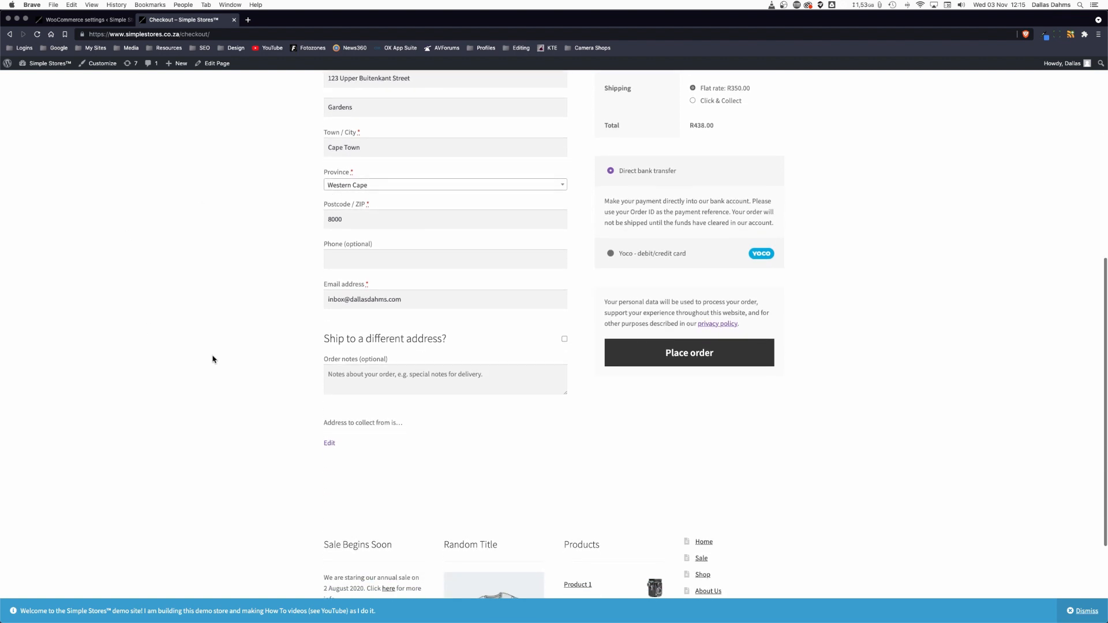
{"action": "triple_click", "coordinate": [331, 256]}
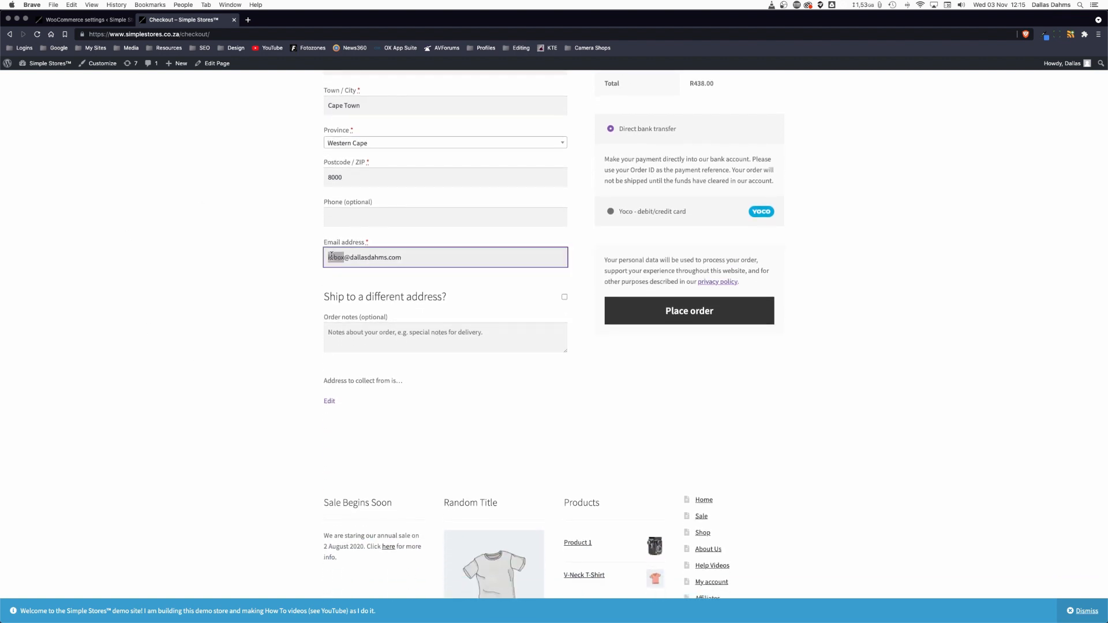
{"action": "type", "text": "in"}
{"action": "left_click", "coordinate": [594, 260]}
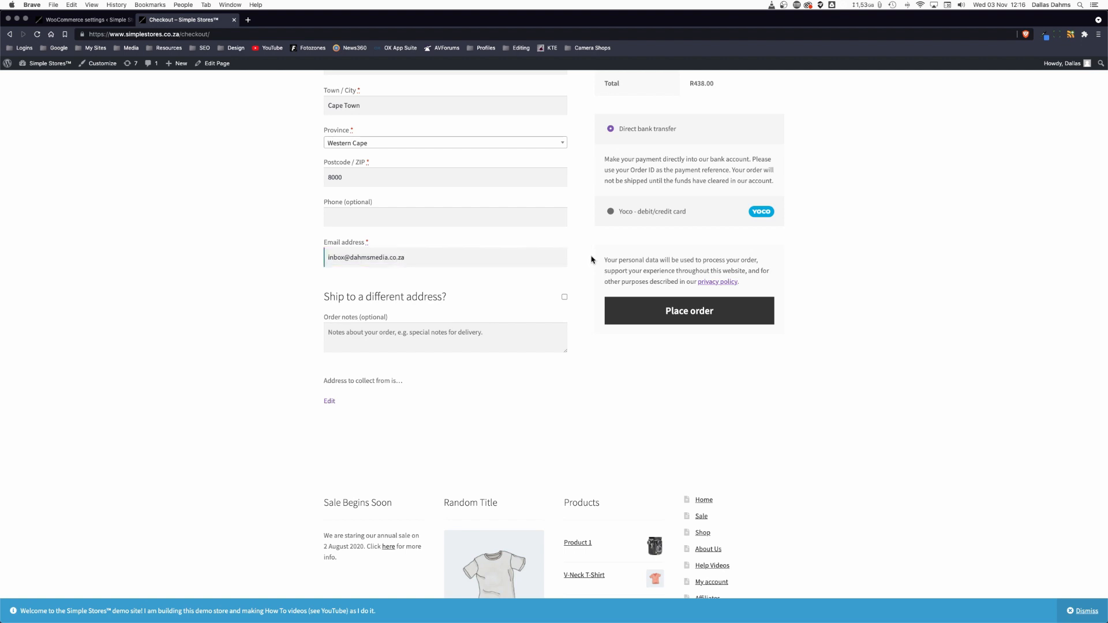
{"action": "left_click", "coordinate": [663, 317]}
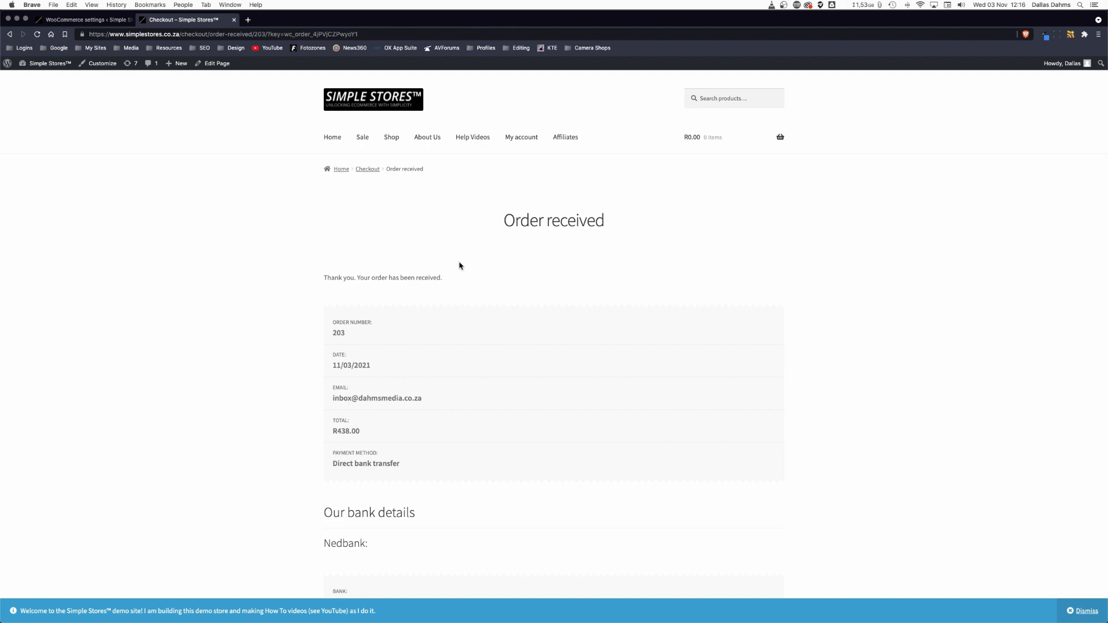
Switch to the OX App Suite mailbox in Safari, refresh the inbox and open the Simple Stores order received email
{"action": "key", "text": "ctrl+Up"}
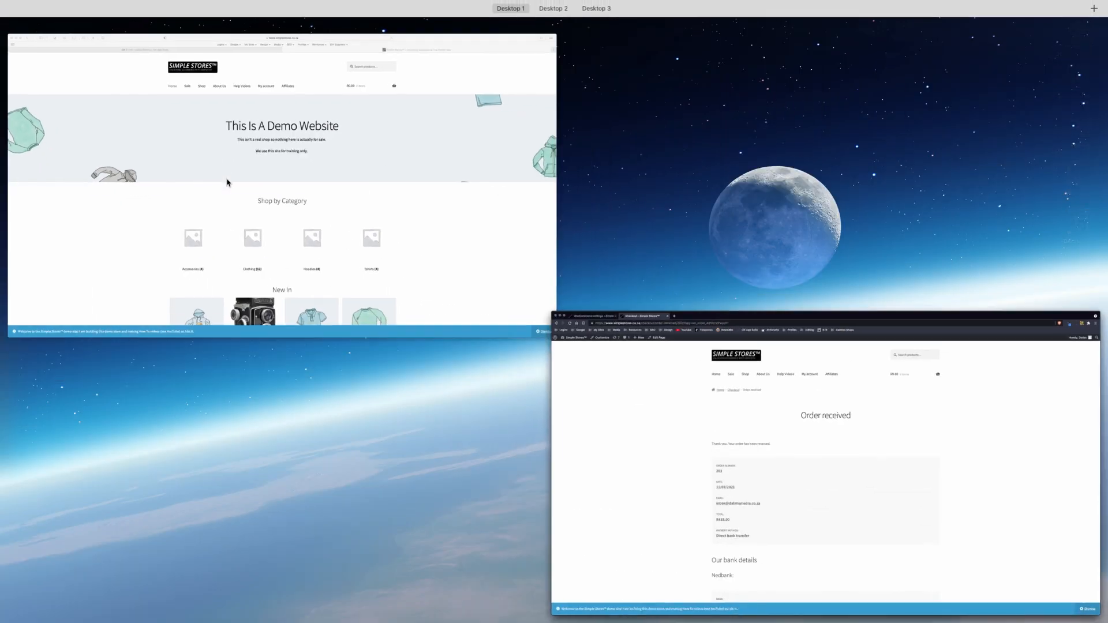
{"action": "left_click", "coordinate": [227, 182]}
{"action": "left_click", "coordinate": [198, 44]}
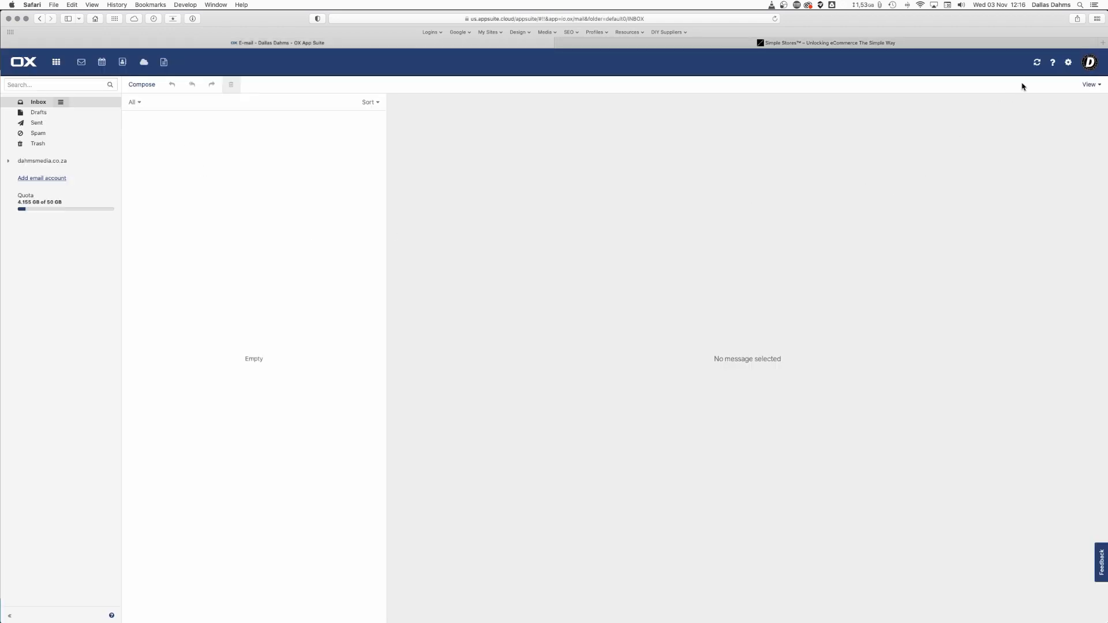
{"action": "left_click", "coordinate": [1037, 63]}
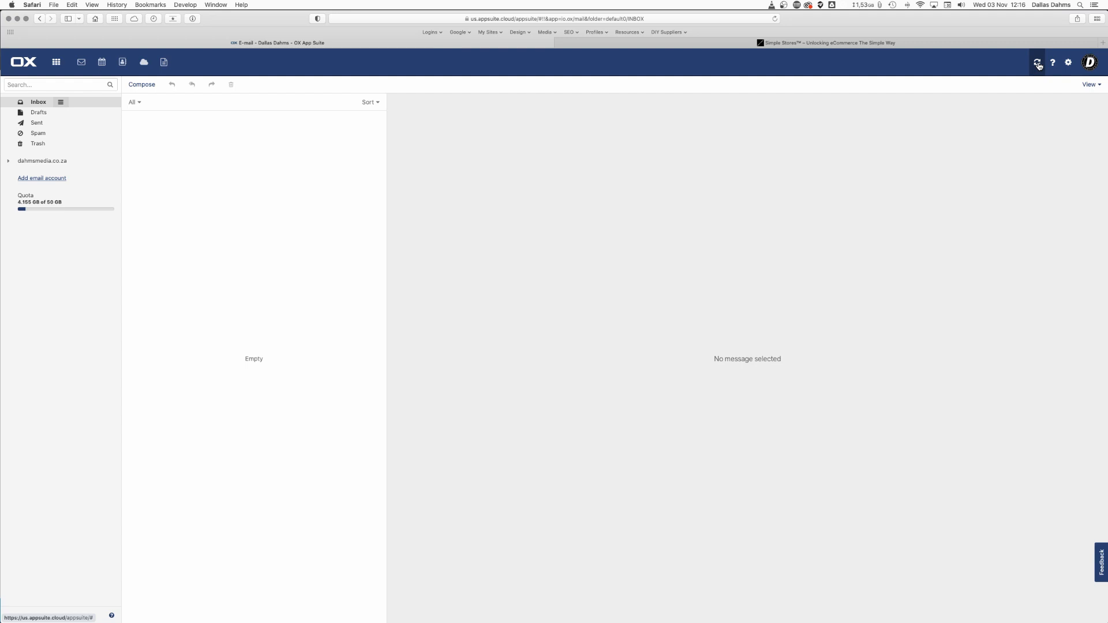
{"action": "left_click", "coordinate": [229, 128]}
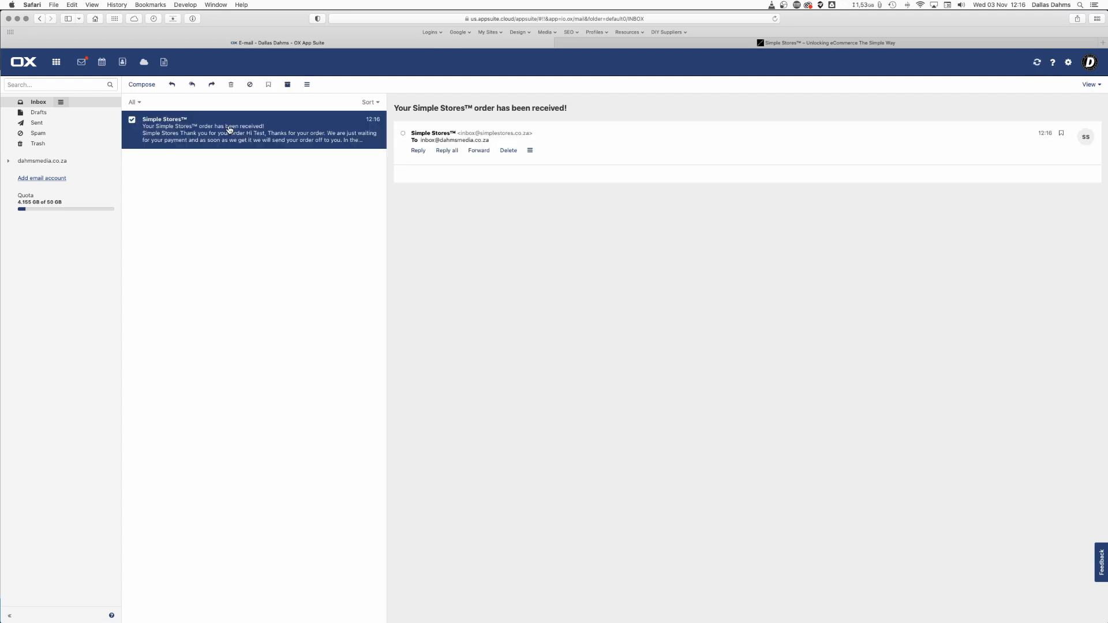
Examine the order email's customized payment message, bank details, order table, addresses and closing text
{"action": "scroll", "coordinate": [571, 346], "scroll_direction": "down", "scroll_amount": 2}
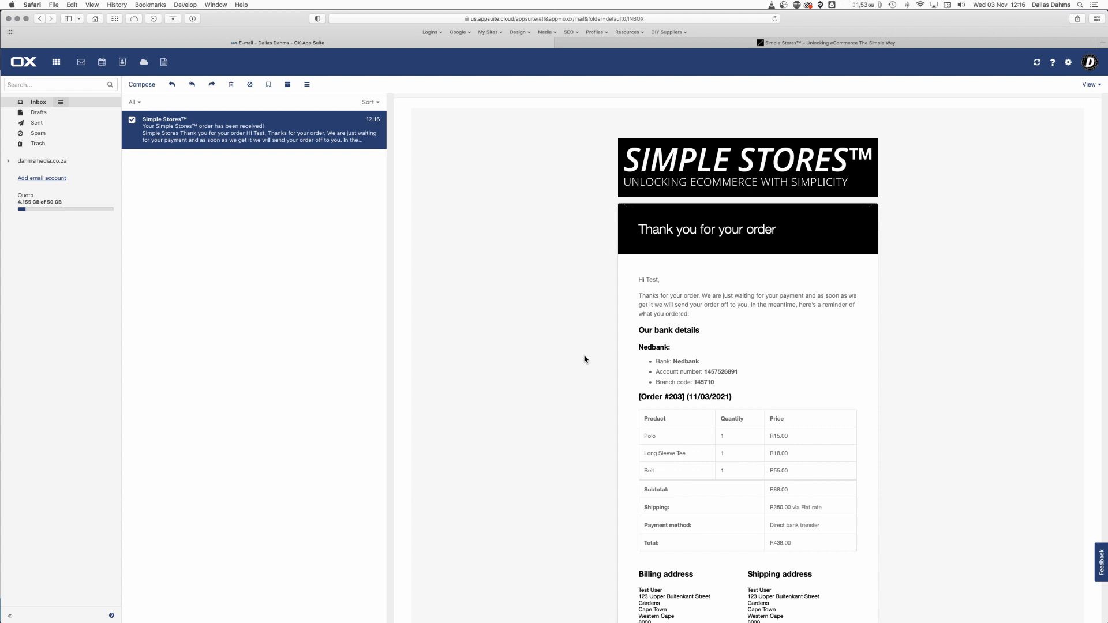
{"action": "scroll", "coordinate": [585, 359], "scroll_direction": "down", "scroll_amount": 4}
{"action": "scroll", "coordinate": [584, 359], "scroll_direction": "up", "scroll_amount": 5}
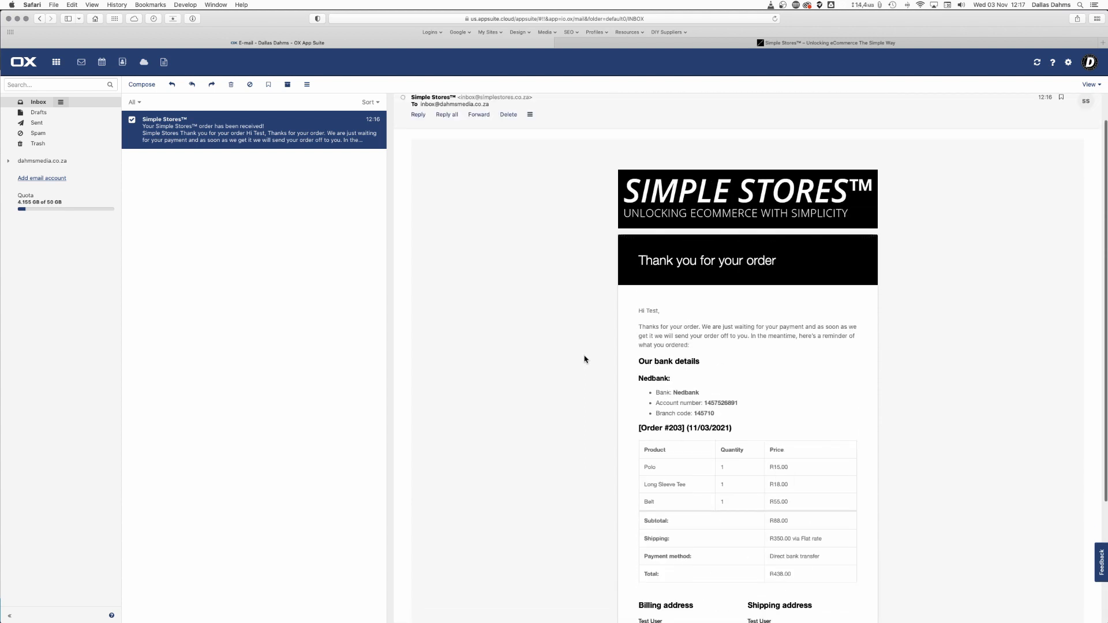
{"action": "scroll", "coordinate": [585, 359], "scroll_direction": "up", "scroll_amount": 2}
{"action": "scroll", "coordinate": [585, 359], "scroll_direction": "down", "scroll_amount": 5}
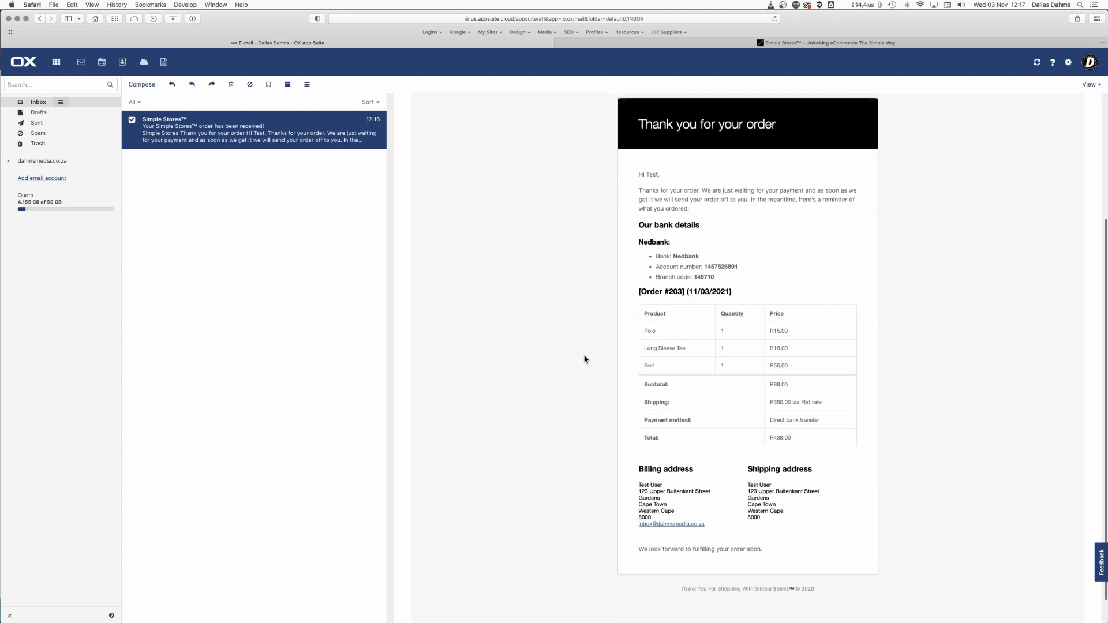
{"action": "scroll", "coordinate": [585, 359], "scroll_direction": "up", "scroll_amount": 5}
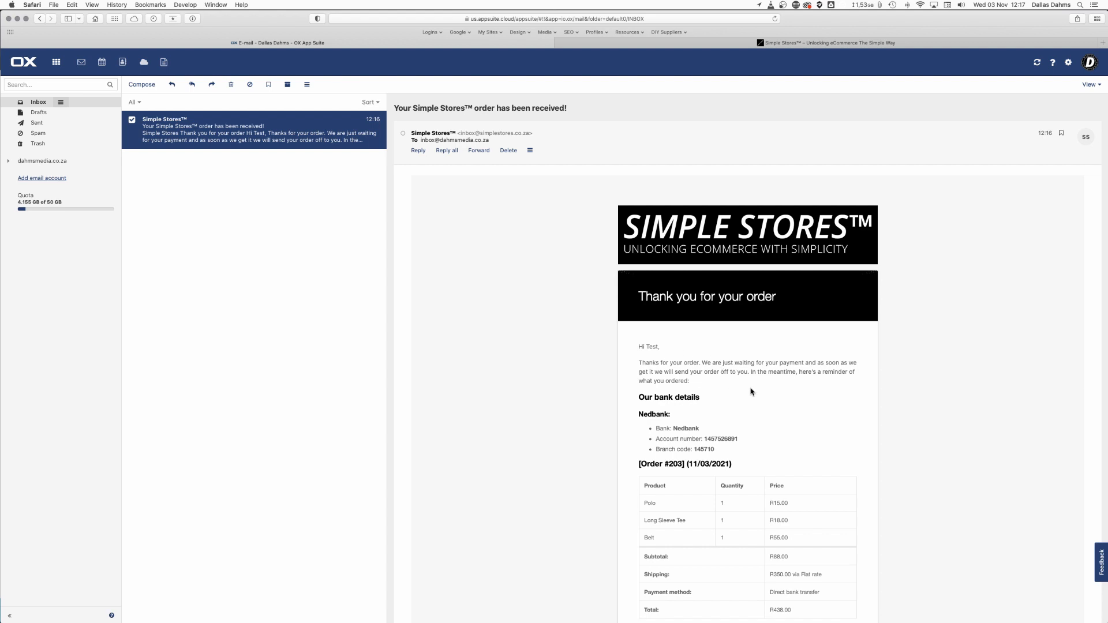
{"action": "scroll", "coordinate": [738, 386], "scroll_direction": "down", "scroll_amount": 2}
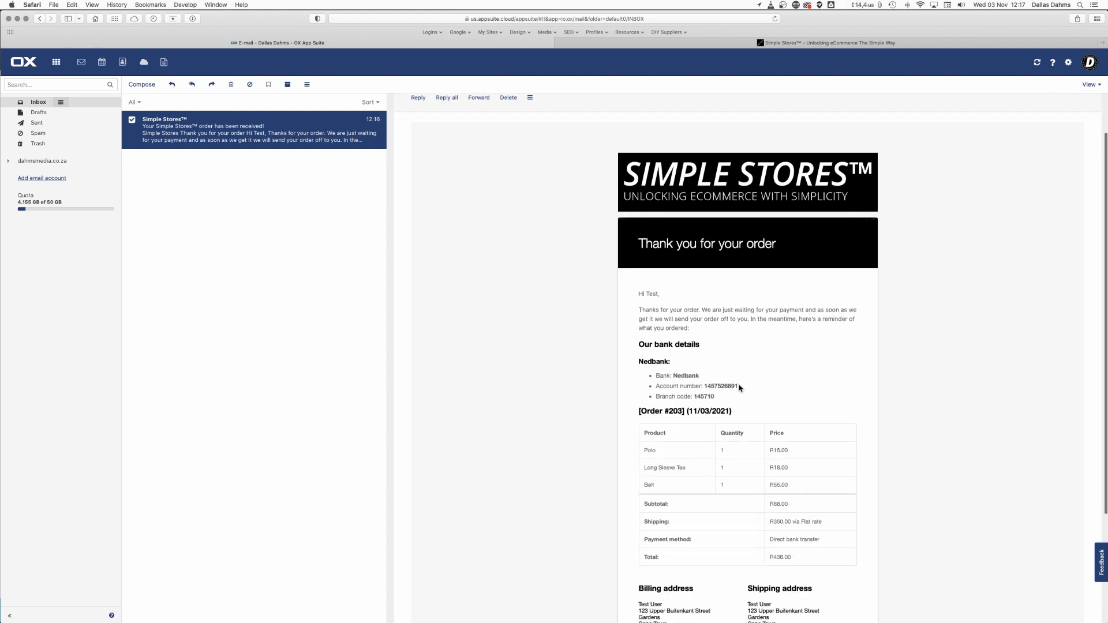